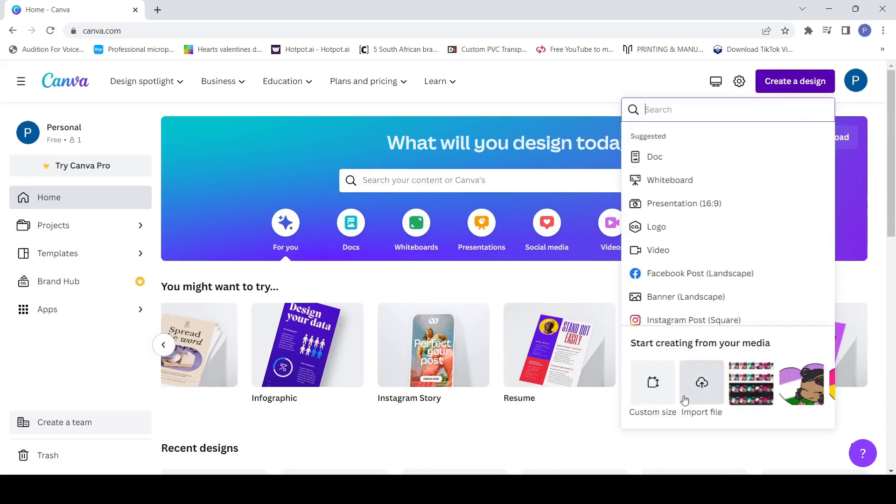
Create a new custom-size design of 700 × 700 px
click(652, 397)
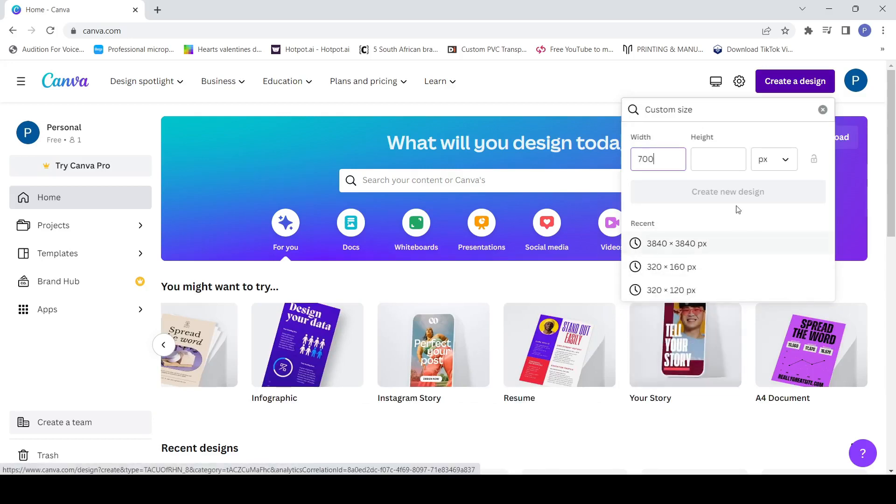
click(717, 166)
text(700)
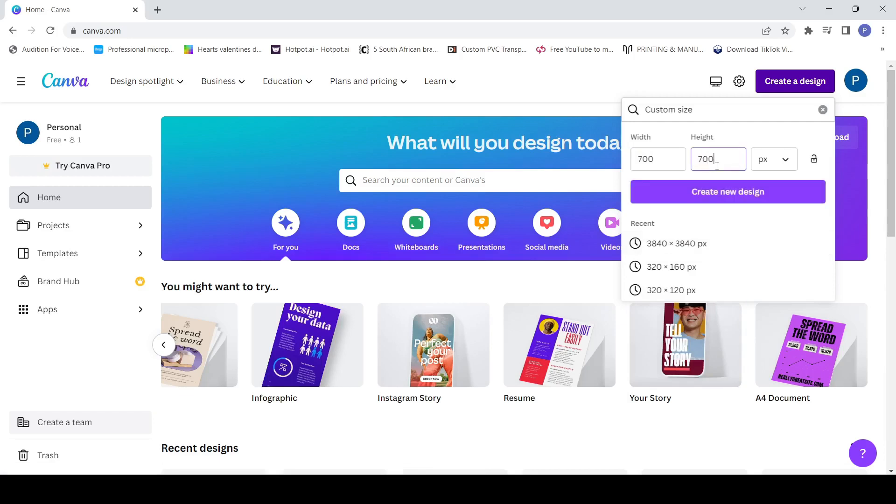
click(722, 194)
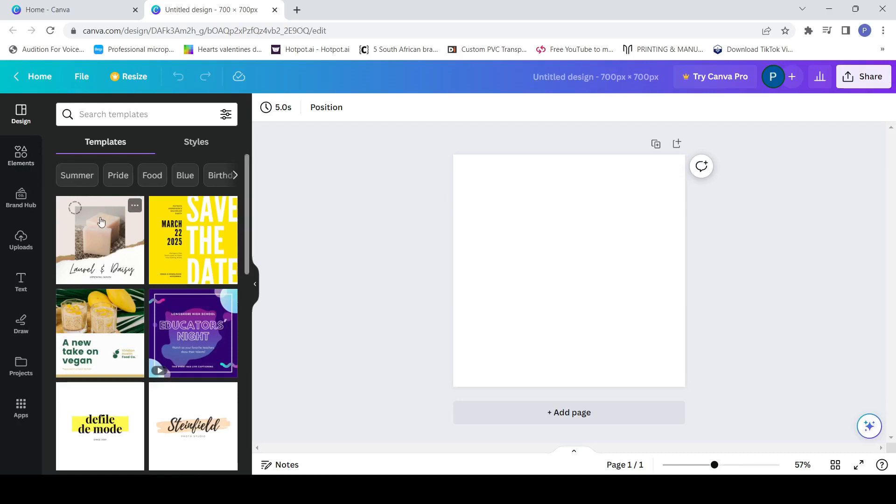
Look through the available templates, elements, Brand Hub, uploaded images and text options for the design
scroll(109, 269, down, 4)
scroll(111, 272, down, 2)
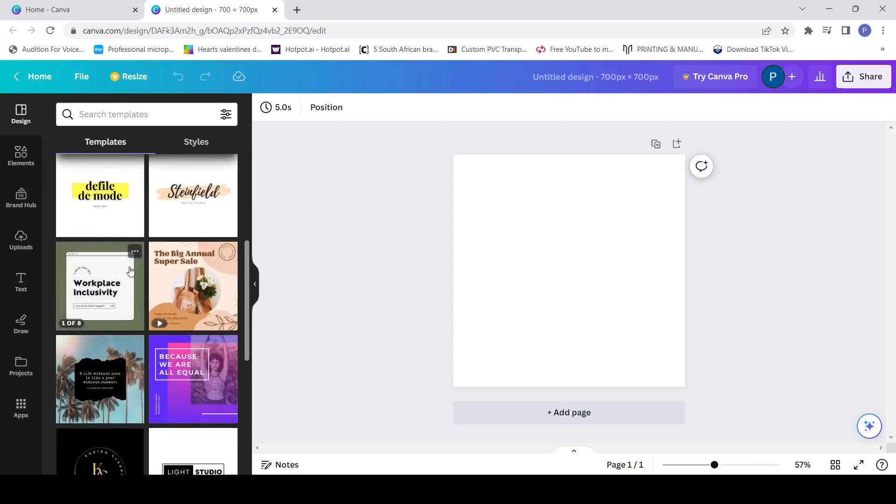
scroll(180, 255, down, 2)
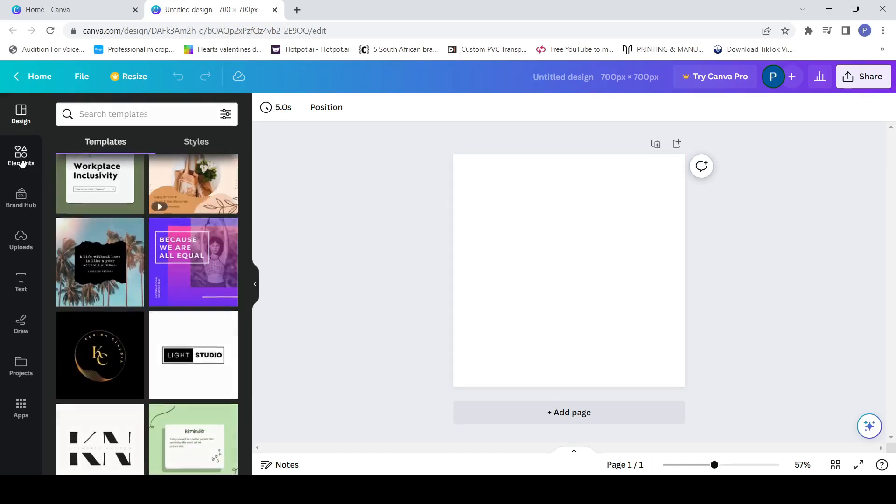
click(21, 156)
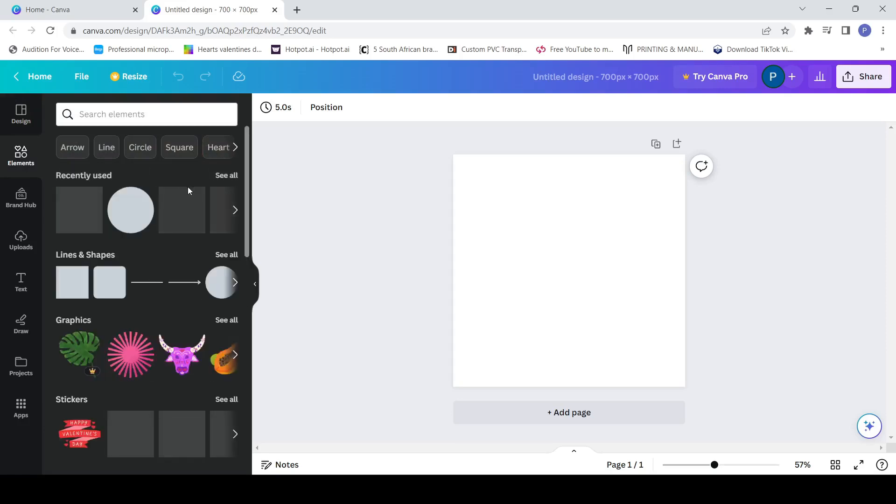
scroll(82, 218, down, 3)
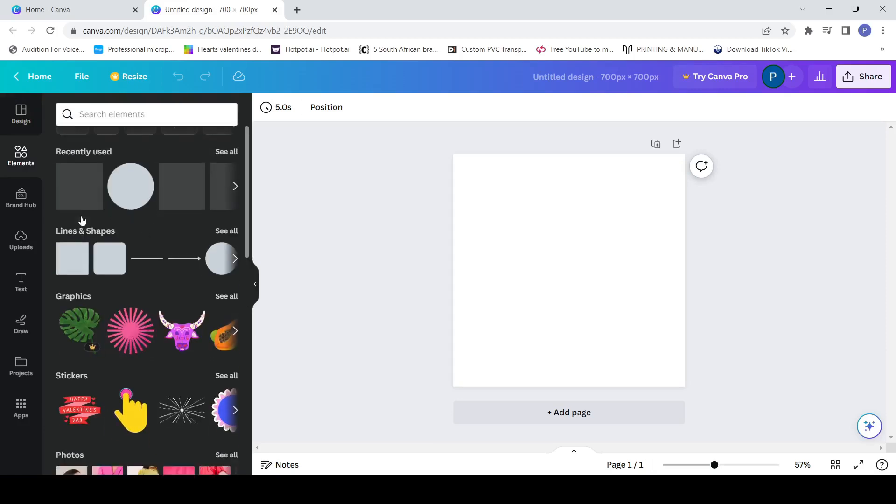
scroll(96, 268, up, 3)
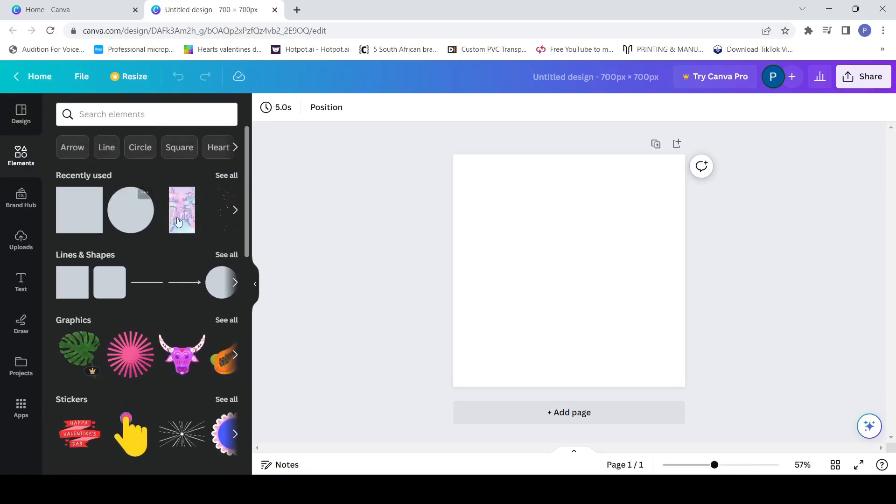
scroll(158, 287, down, 3)
scroll(158, 286, down, 5)
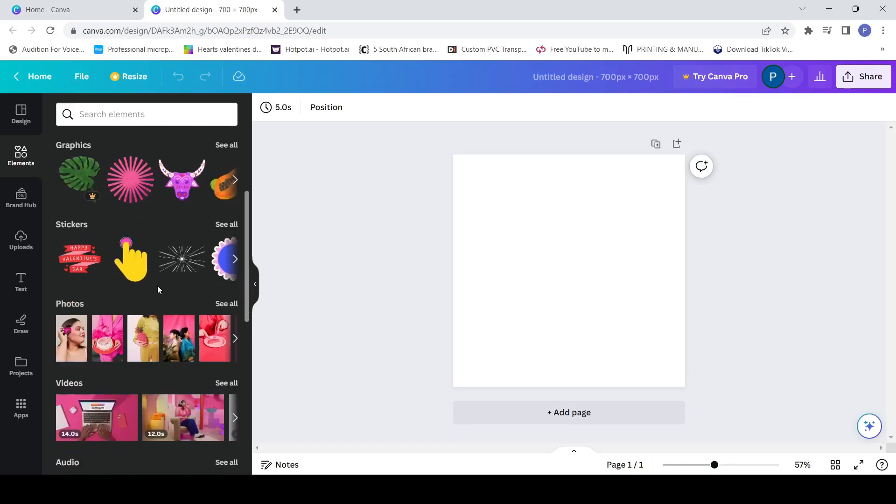
click(19, 207)
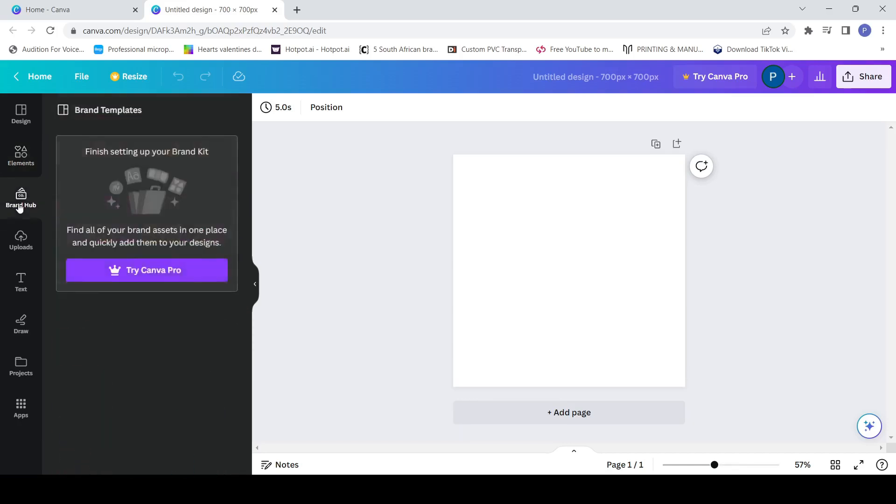
click(27, 238)
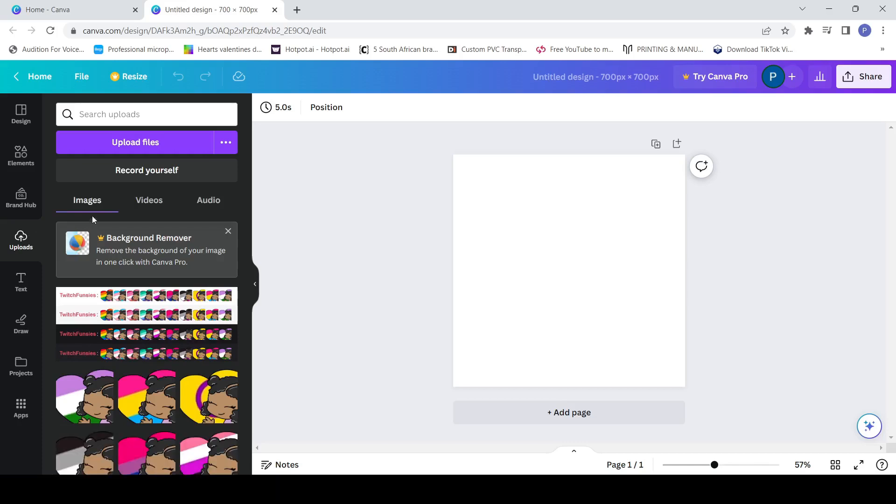
click(19, 290)
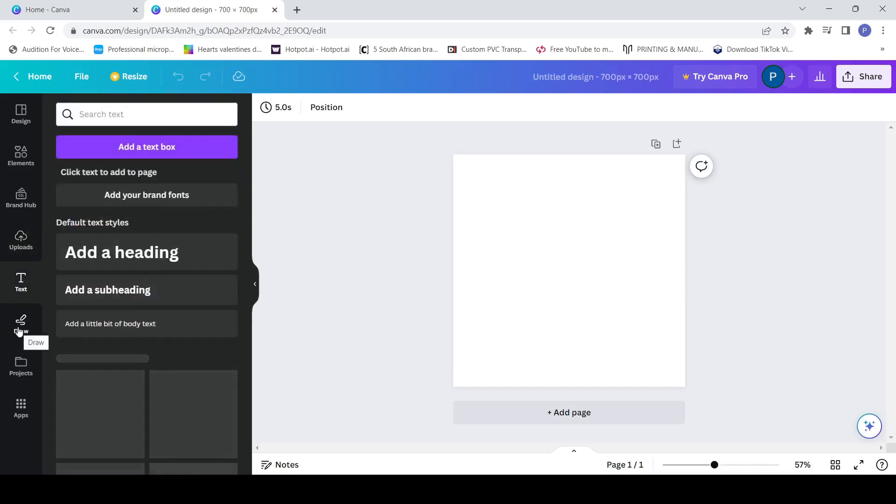
Upload the armin and senku images from the "smart characters effect house" folder to the design's uploads
click(20, 242)
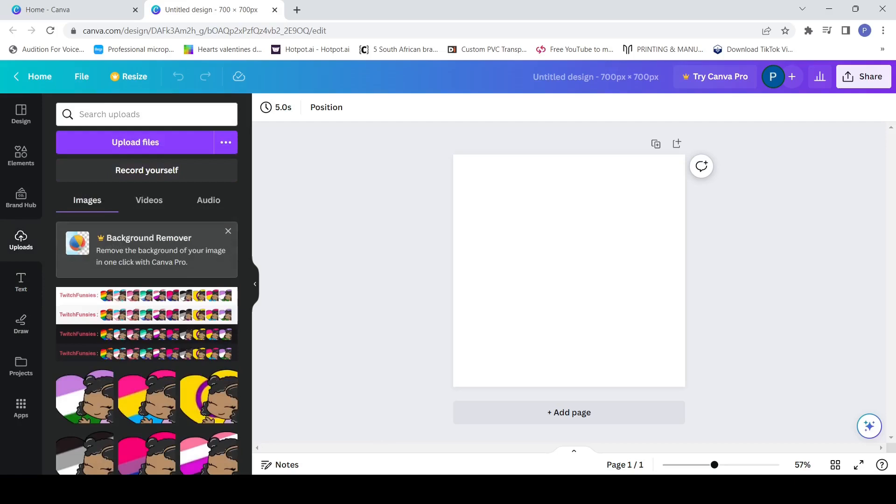
click(489, 489)
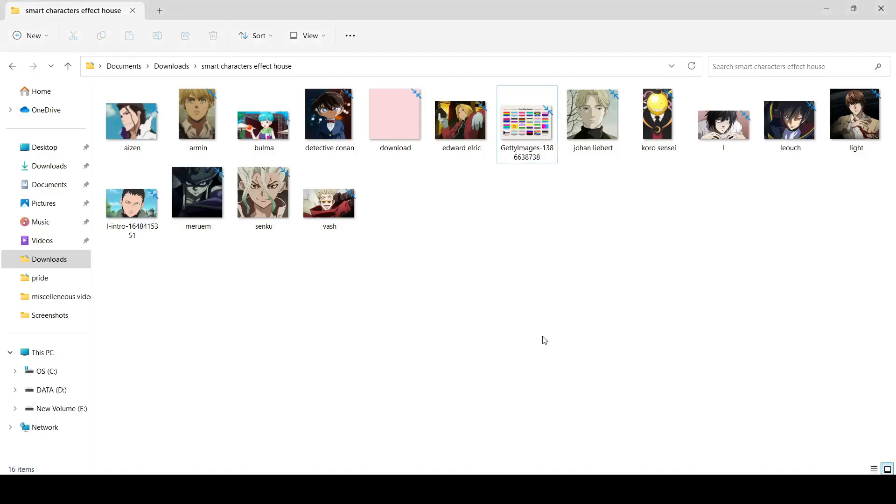
click(853, 8)
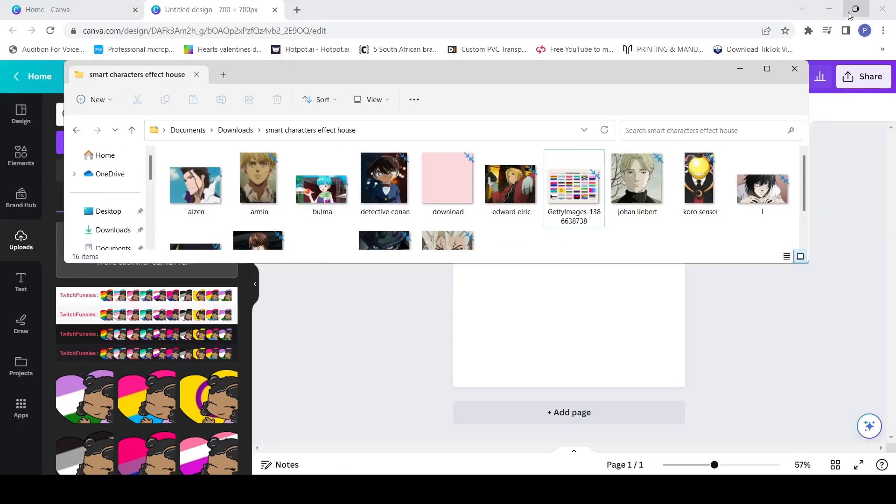
click(265, 181)
scroll(416, 184, down, 1)
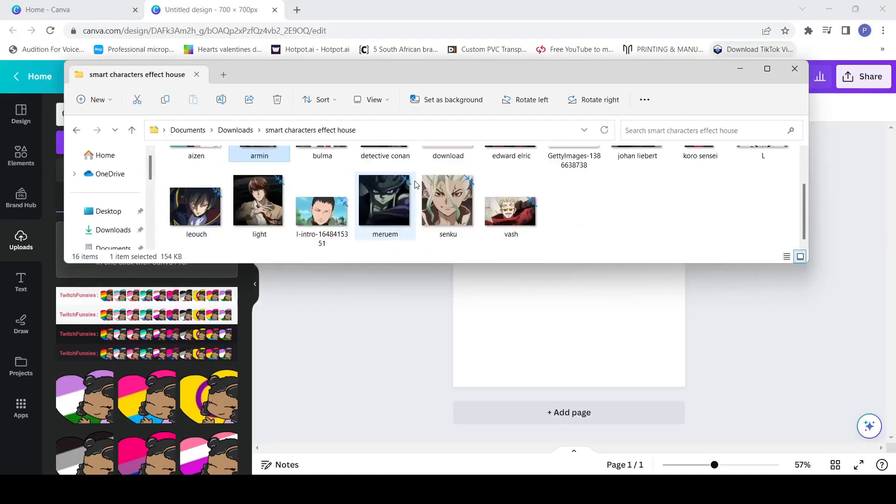
ctrl+click(447, 201)
drag(447, 201, 325, 346)
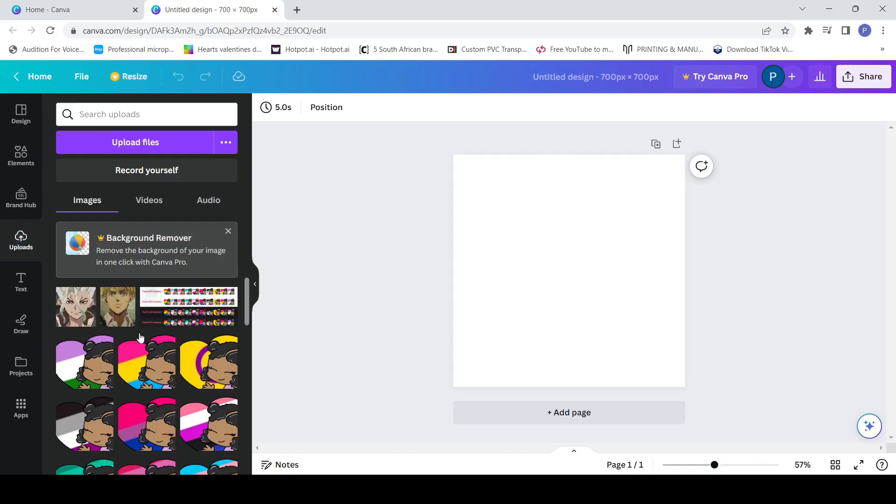
Place the uploaded armin image on page 1 and enlarge it to fill the page
drag(119, 303, 509, 191)
drag(562, 301, 722, 443)
click(810, 298)
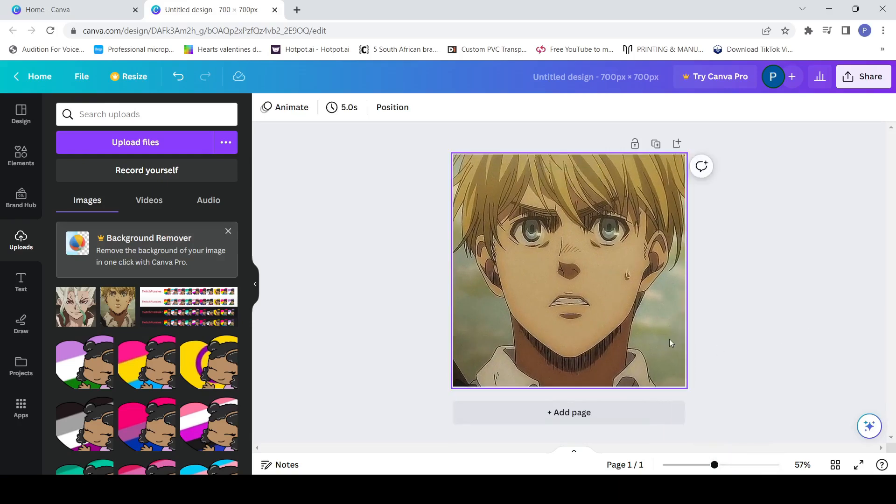
Add a second page and fill it with the uploaded senku image
click(587, 412)
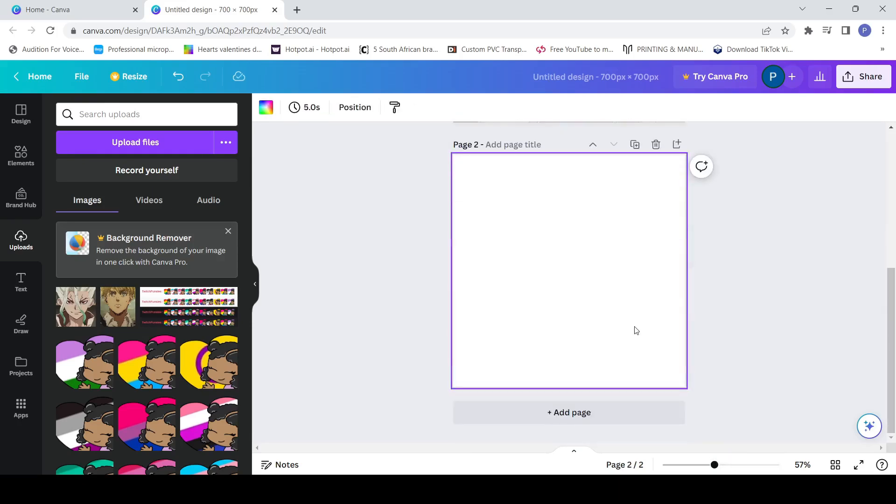
drag(75, 306, 475, 197)
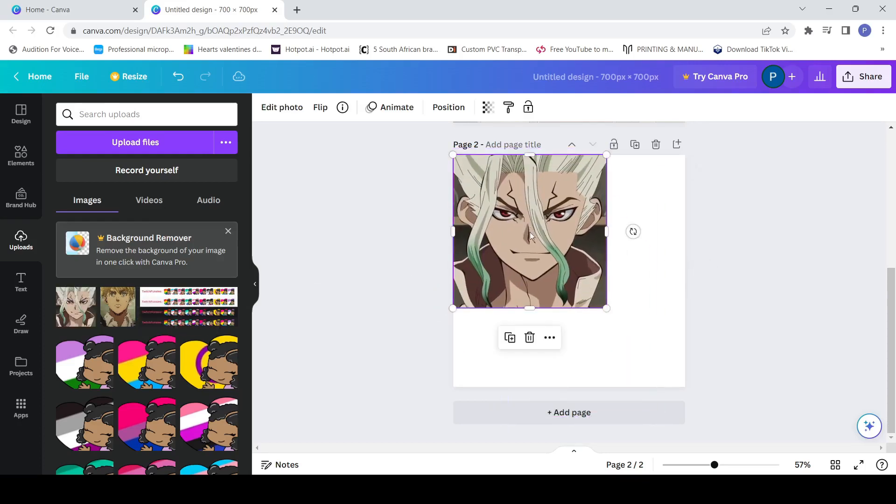
drag(606, 308, 686, 387)
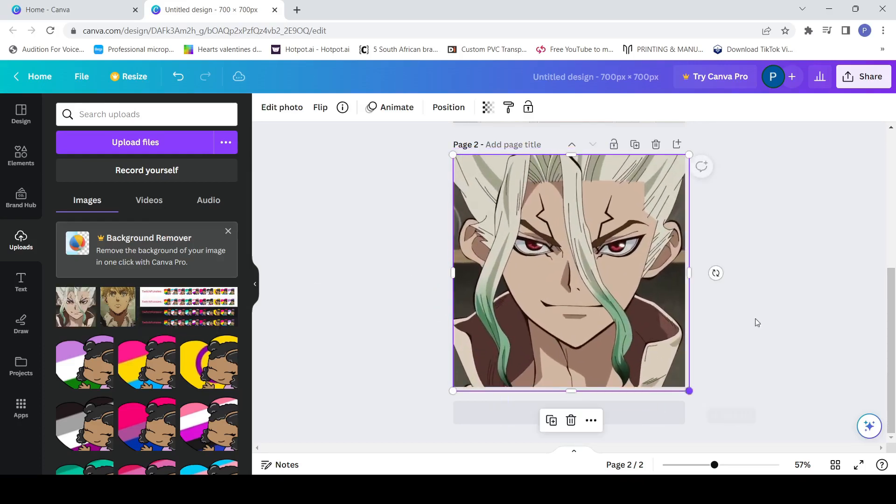
click(757, 305)
scroll(758, 302, up, 5)
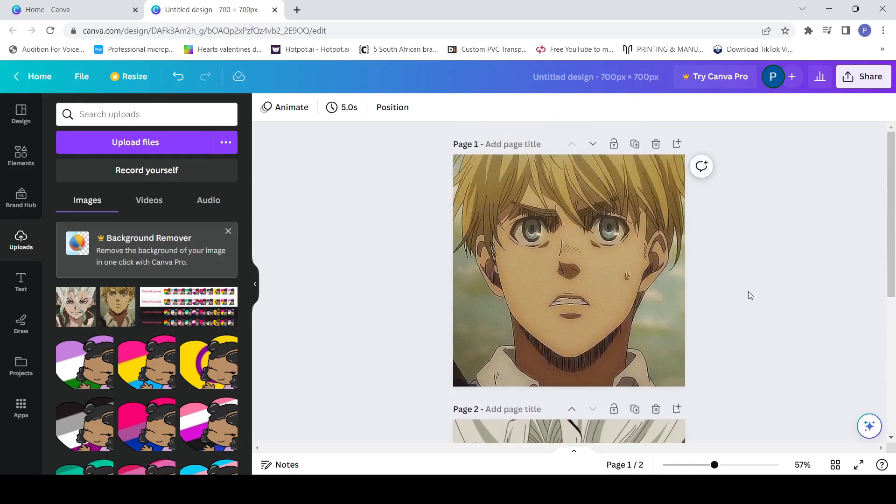
scroll(749, 292, down, 2)
scroll(748, 292, down, 2)
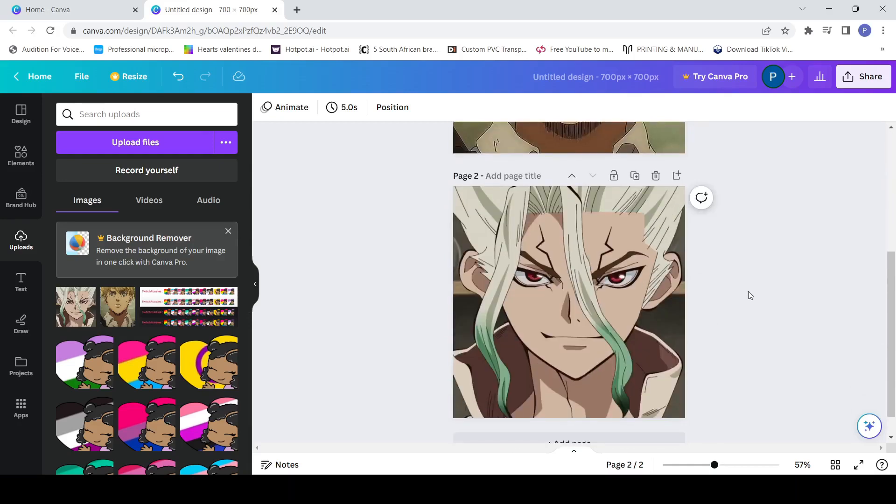
Add a text box reading "Senku" on page 2 and enlarge its text to about size 31.9
click(19, 280)
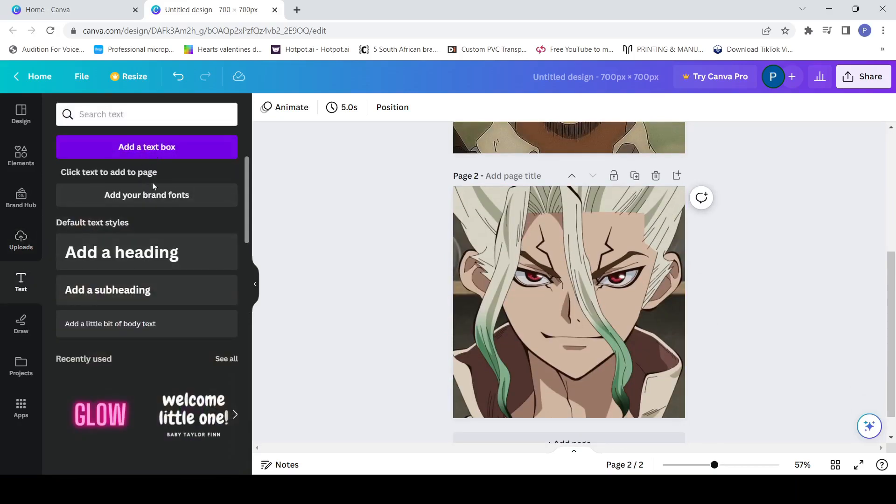
scroll(154, 324, down, 3)
scroll(174, 304, down, 3)
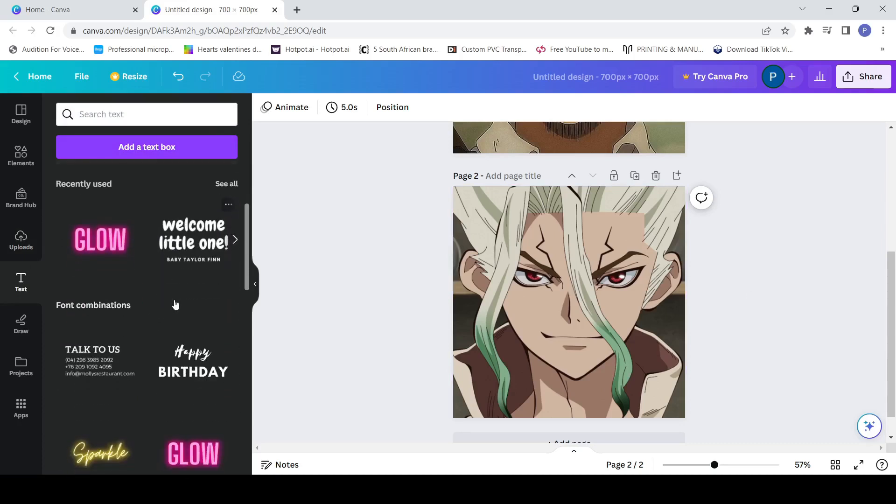
scroll(174, 305, down, 6)
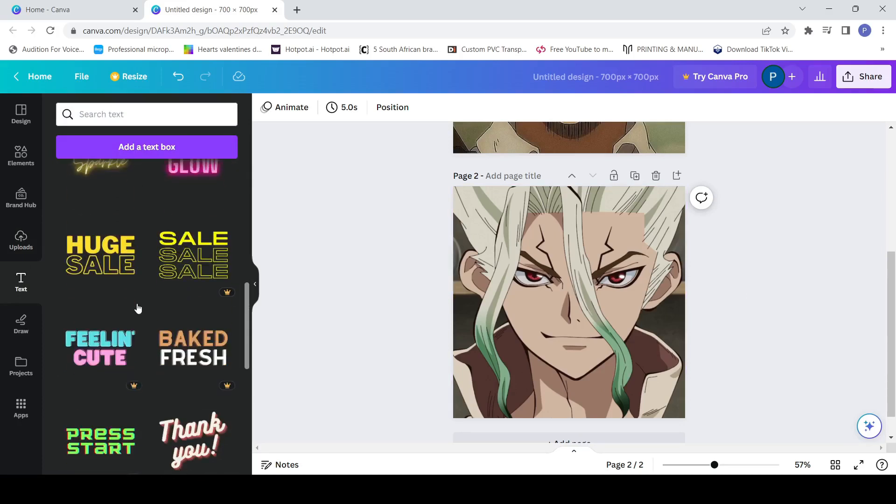
scroll(176, 306, down, 7)
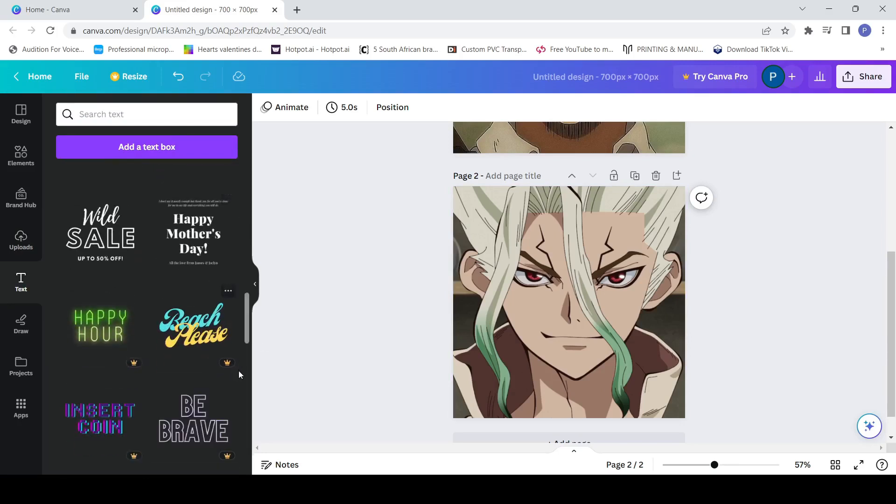
drag(242, 316, 246, 163)
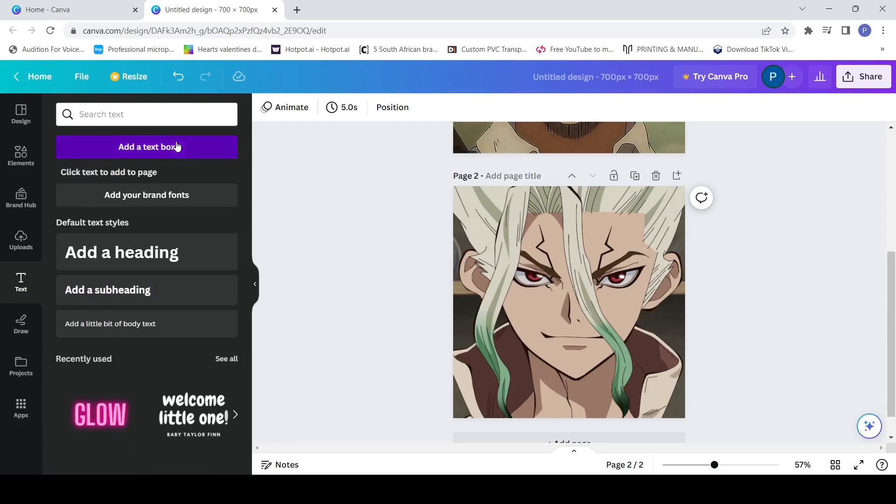
click(232, 146)
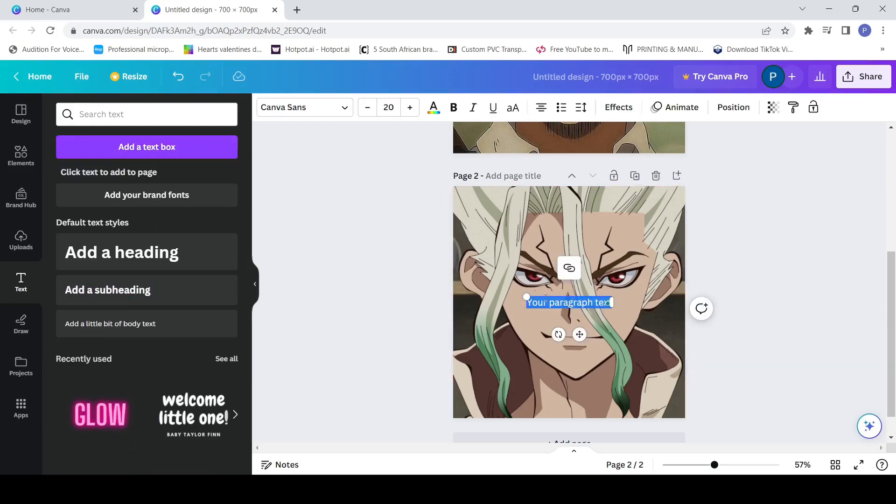
drag(516, 291, 475, 290)
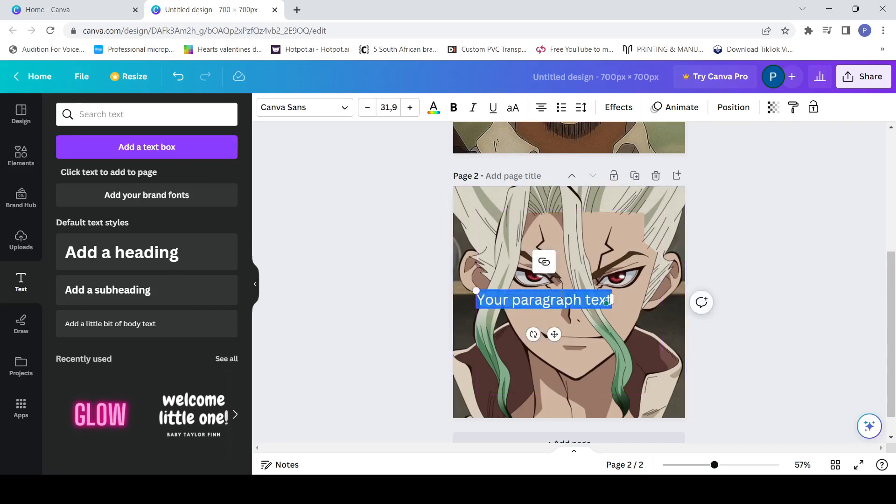
text(S)
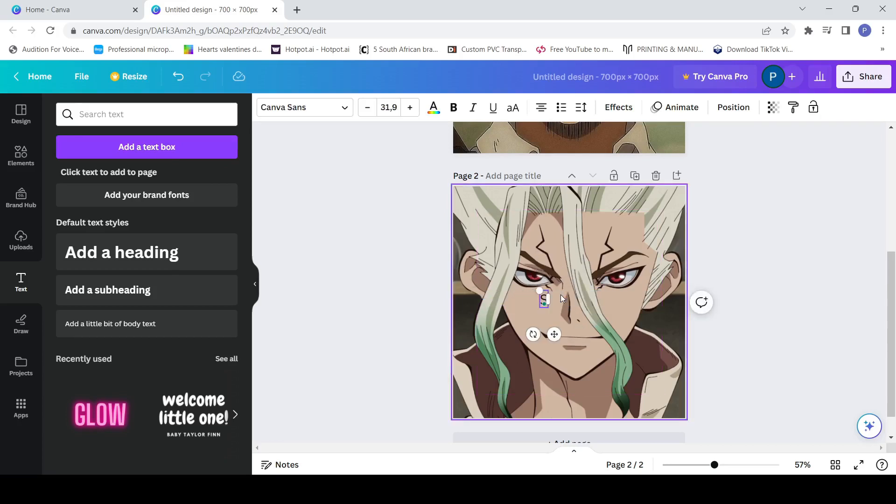
text(enku)
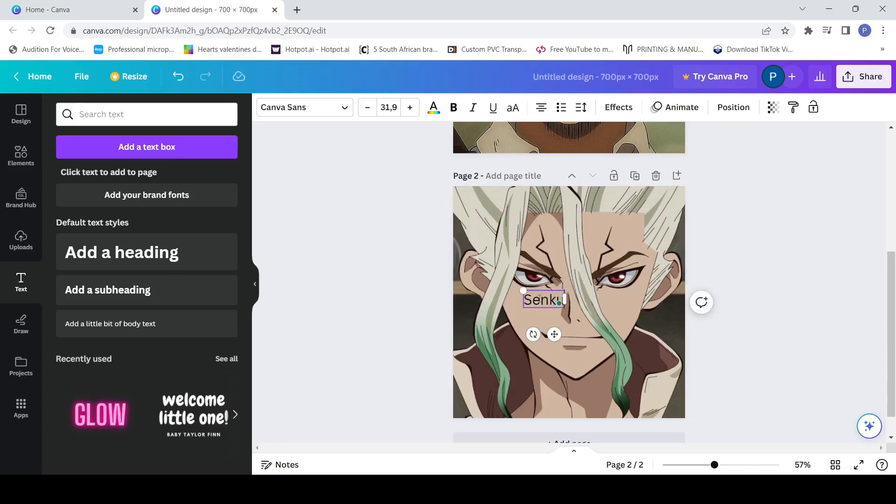
Browse the available fonts and set the "Senku" text on page 2 to Anton
double_click(537, 299)
click(347, 107)
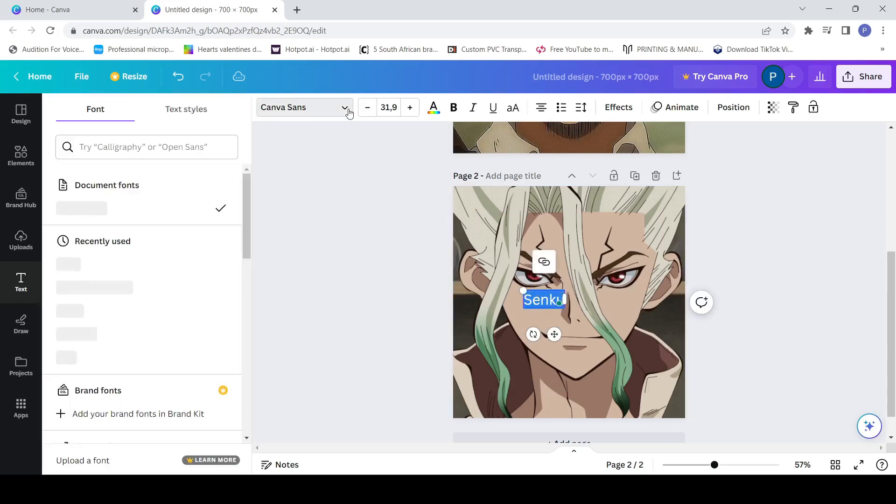
scroll(111, 267, down, 4)
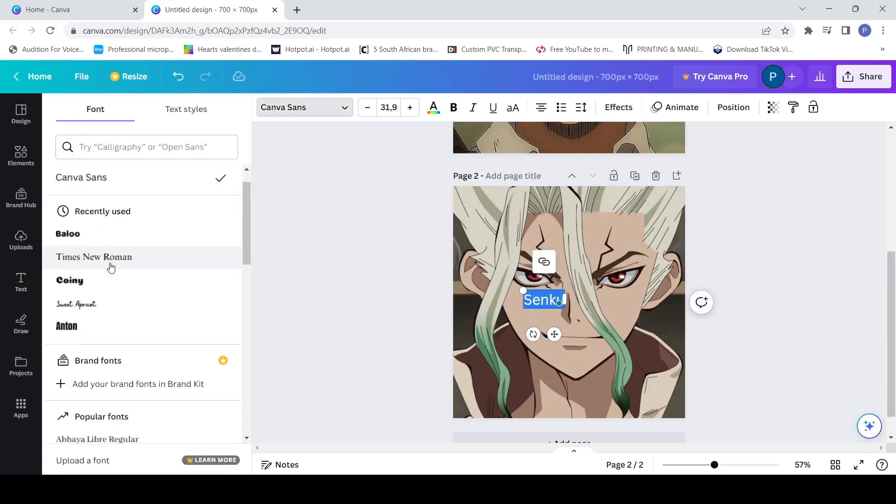
scroll(100, 218, down, 4)
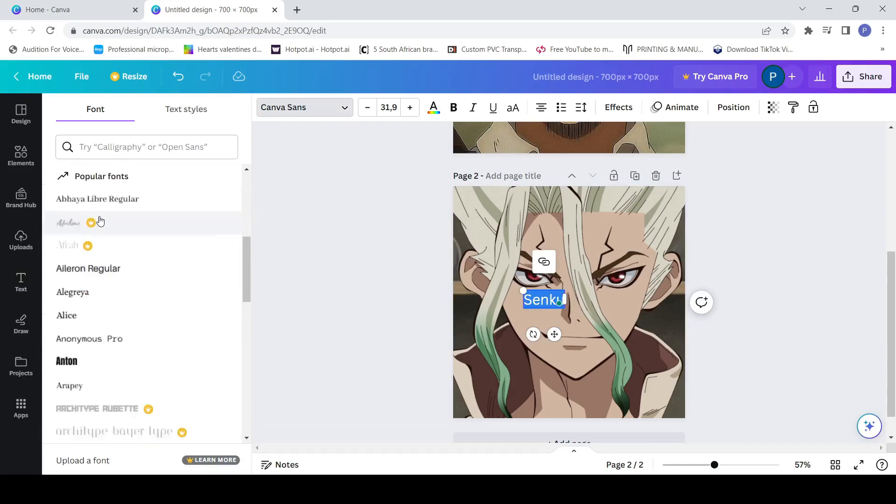
scroll(101, 216, down, 6)
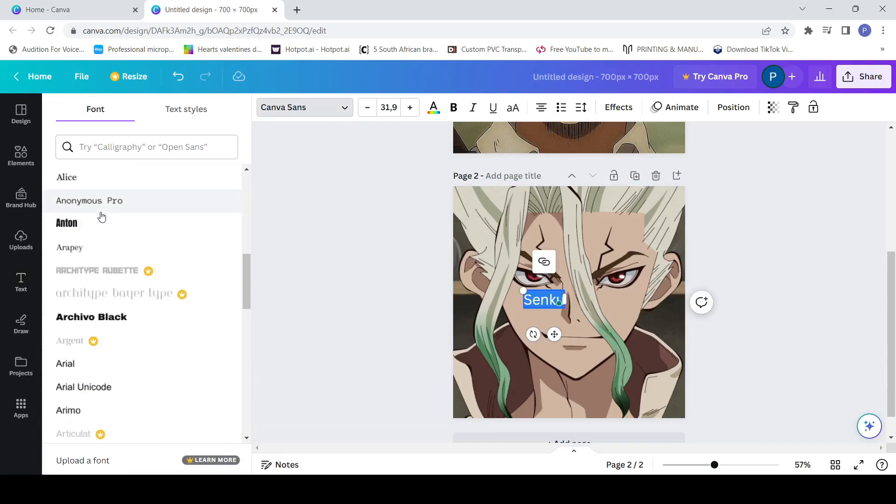
scroll(117, 345, down, 5)
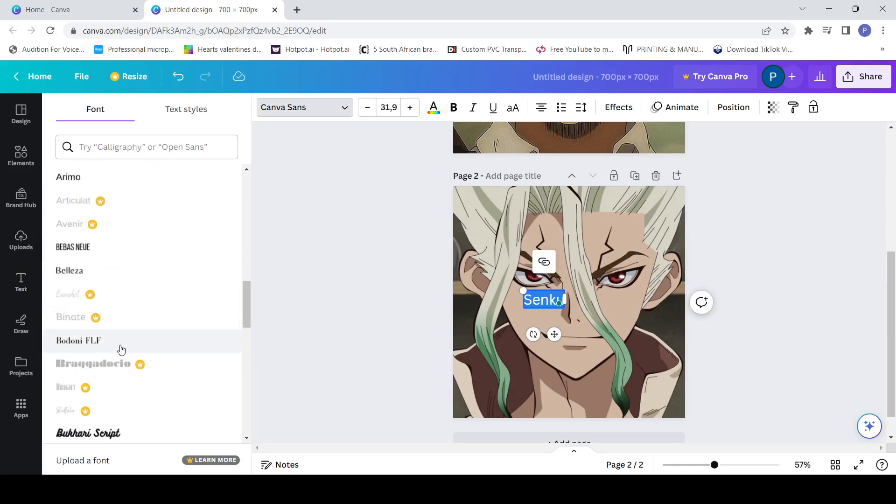
scroll(105, 296, down, 8)
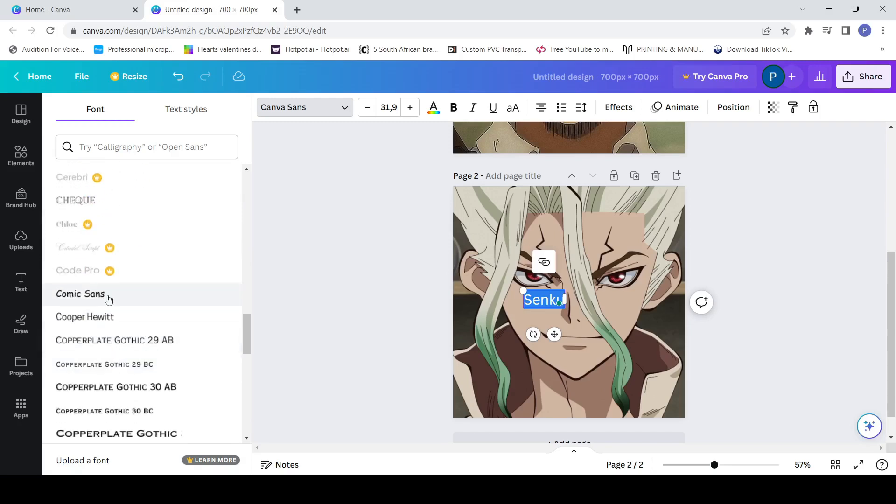
scroll(105, 278, down, 10)
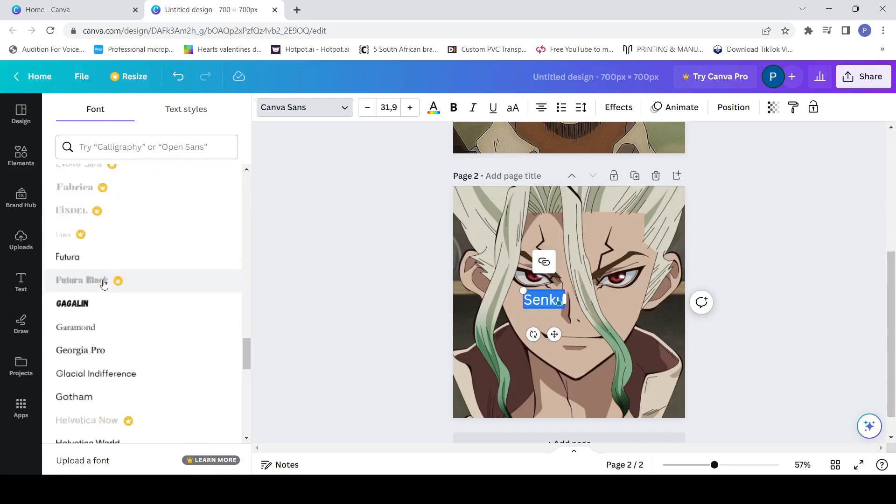
scroll(101, 280, up, 15)
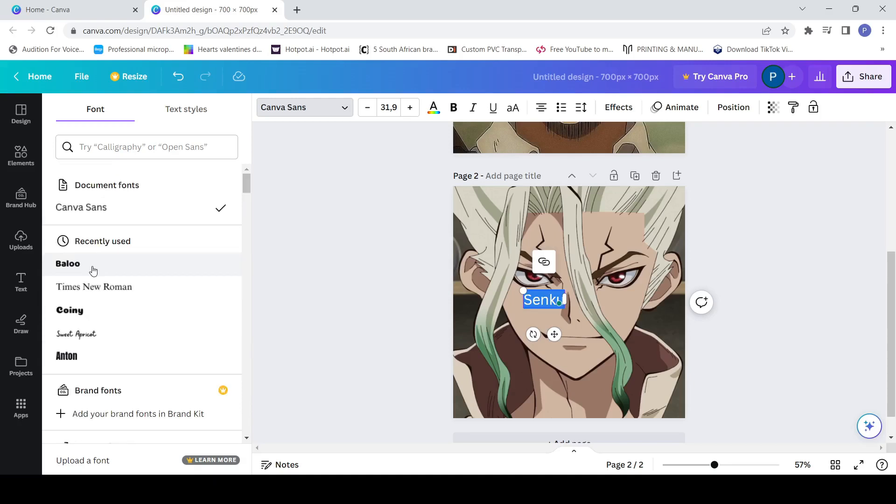
click(168, 355)
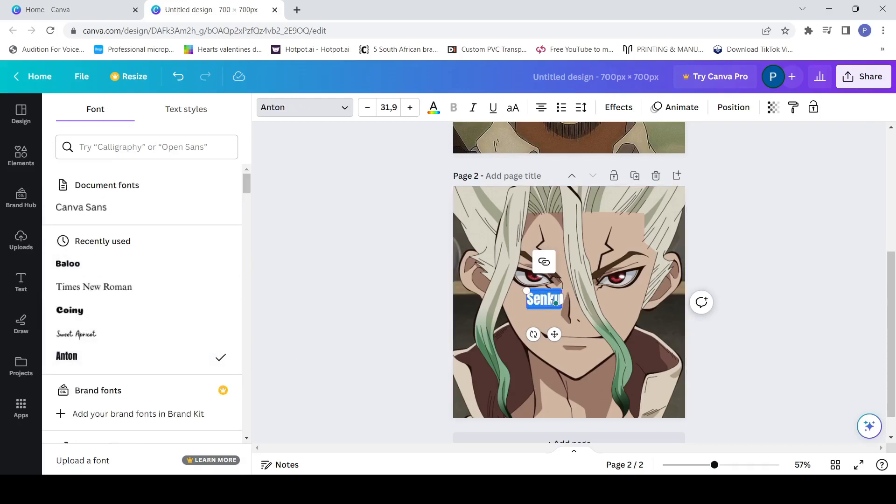
Enlarge the "Senku" text to about size 133 and move it to the lower centre of page 2
drag(526, 290, 461, 258)
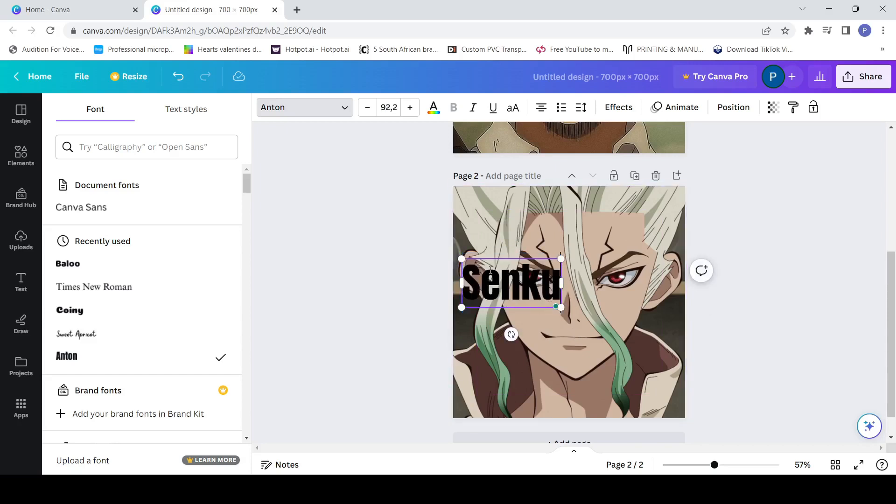
drag(506, 254, 471, 325)
drag(567, 330, 593, 343)
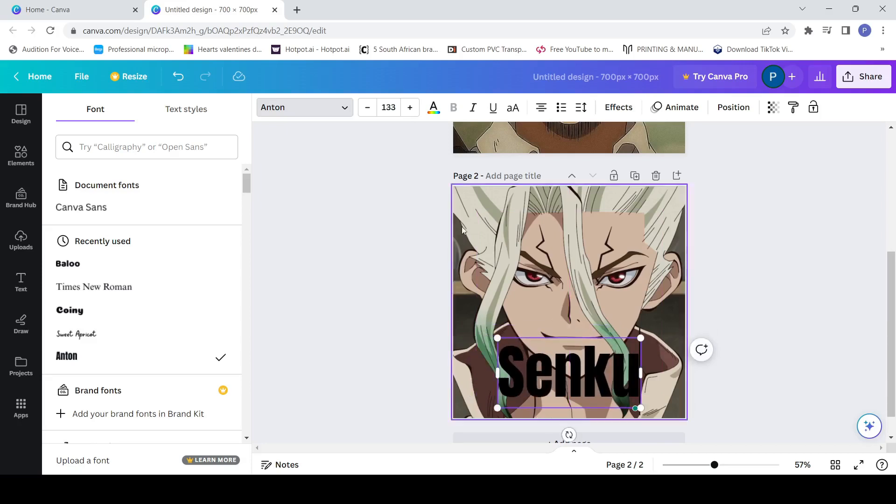
Change the "Senku" text color to white
double_click(569, 396)
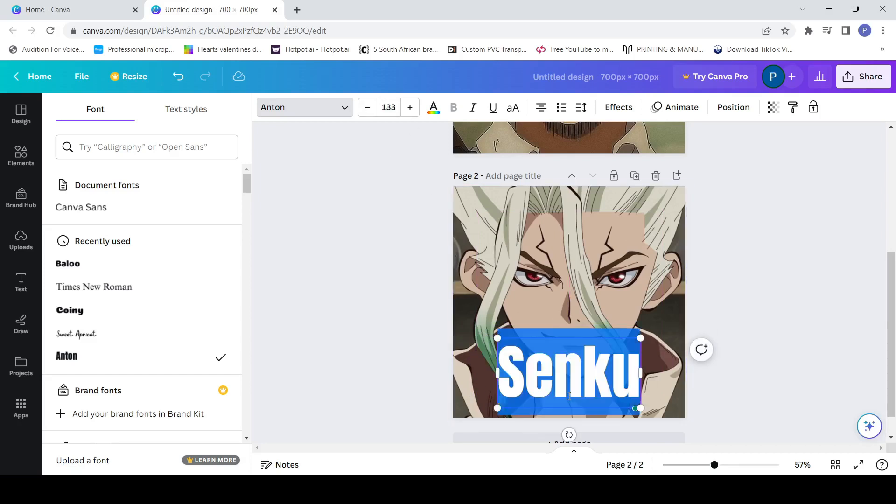
click(433, 107)
click(131, 179)
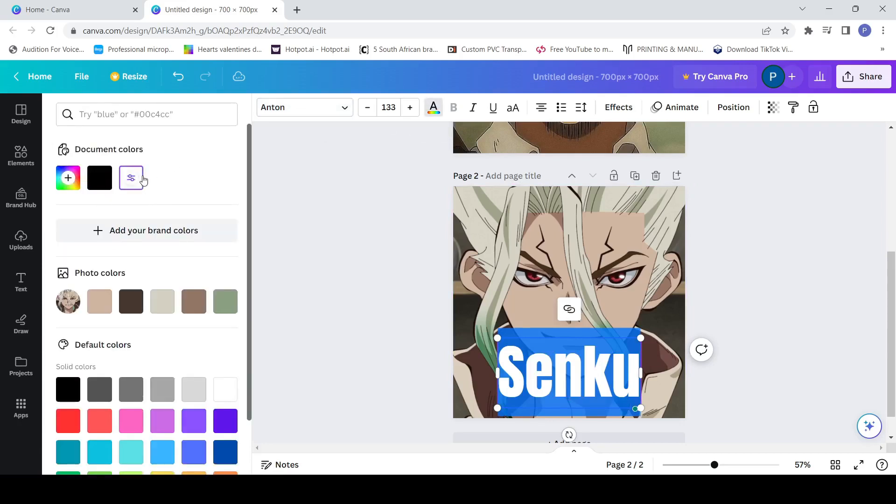
scroll(176, 320, down, 3)
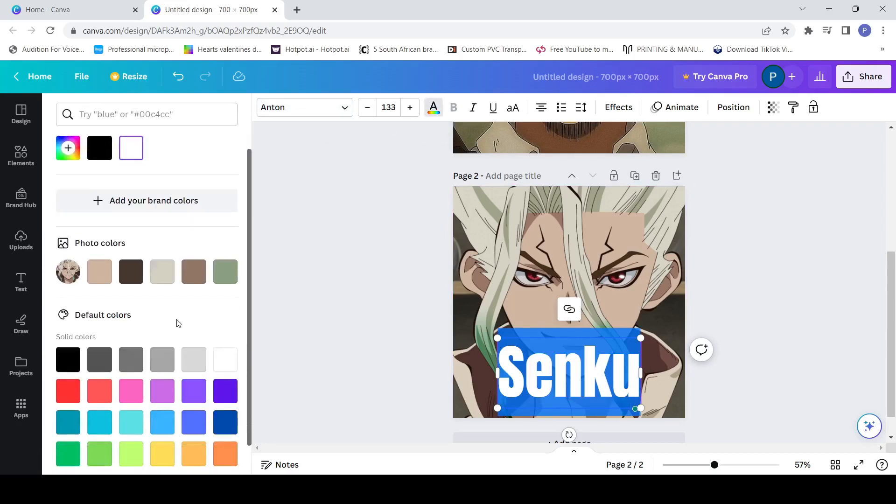
Toggle italic, underline and uppercase formatting on and off for the "Senku" text
click(474, 110)
click(473, 110)
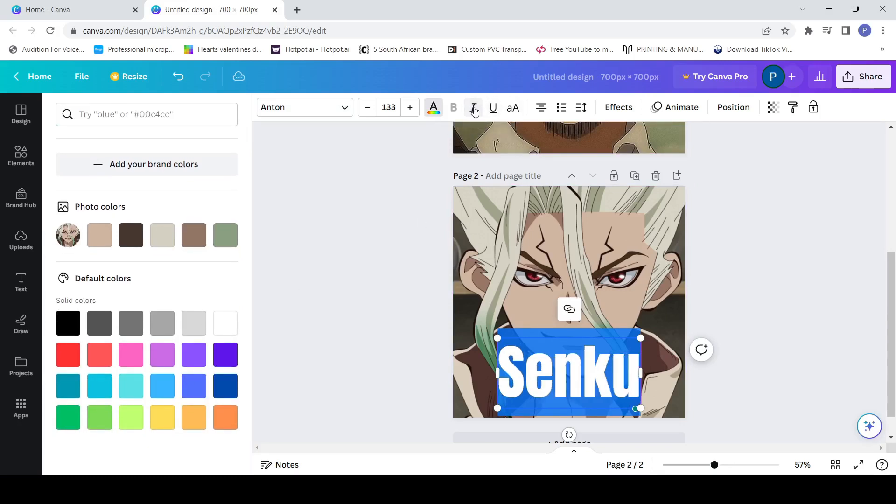
click(494, 111)
click(498, 114)
click(511, 110)
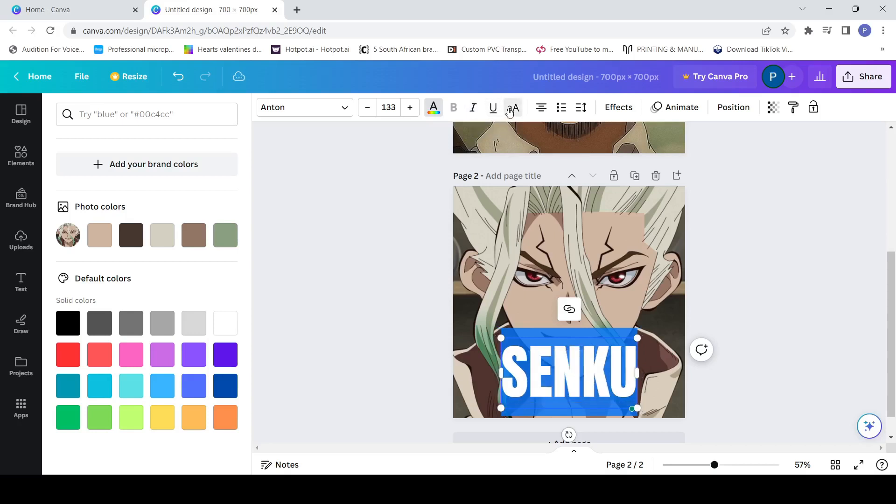
click(512, 115)
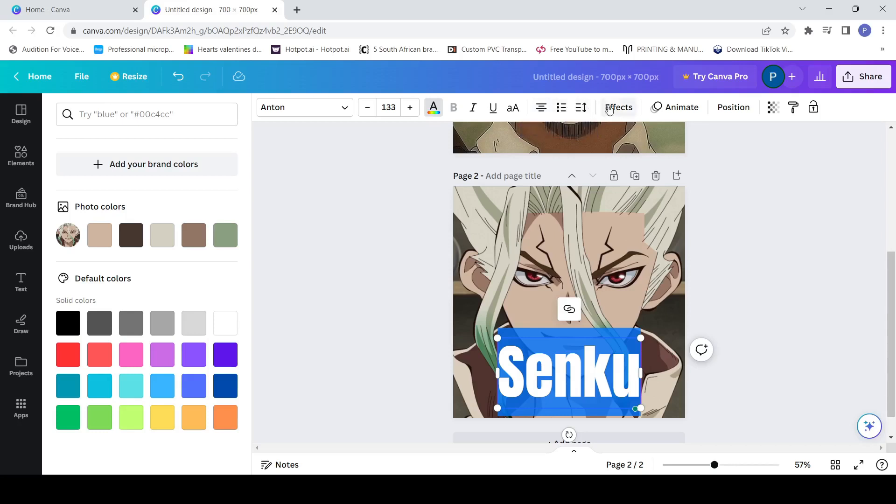
Try the "Senku" text partly see-through with a transparency value of 41
click(772, 107)
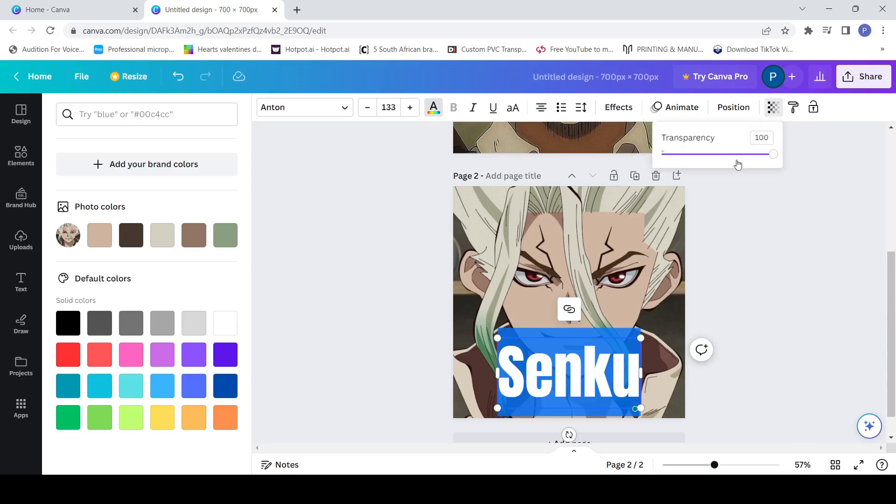
drag(765, 155, 702, 155)
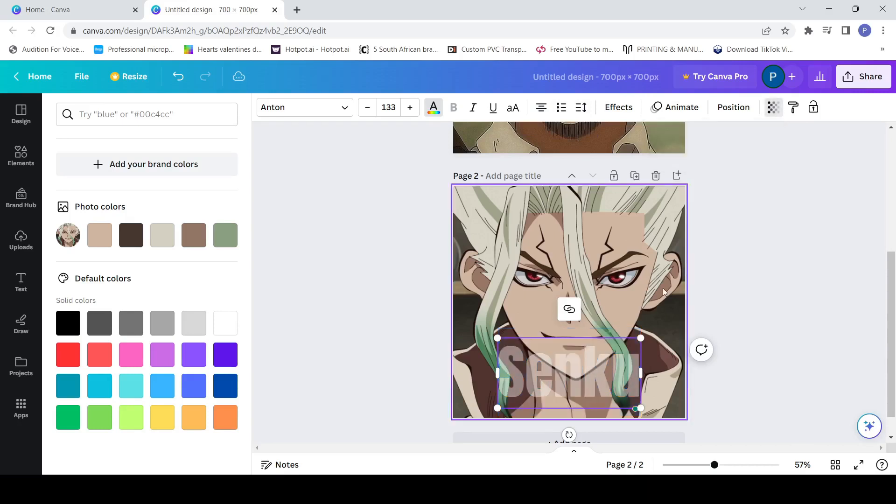
click(662, 287)
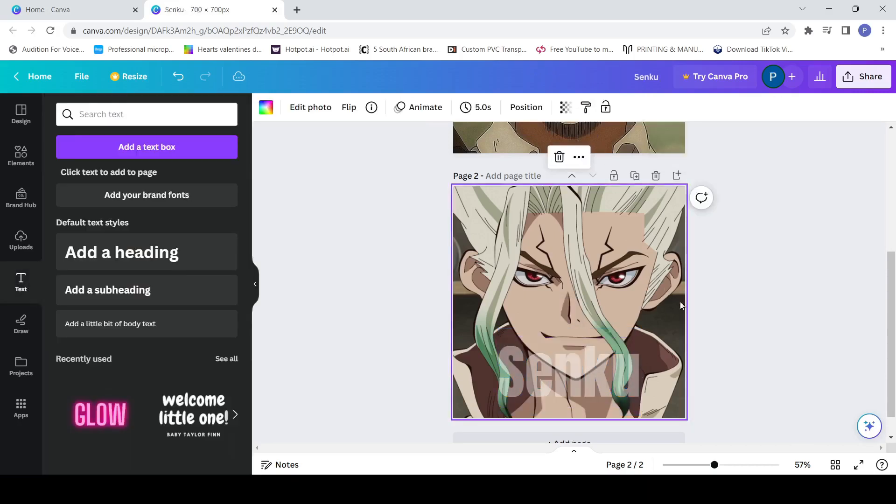
Restore the "Senku" text to full opacity with a transparency value of 100
click(609, 374)
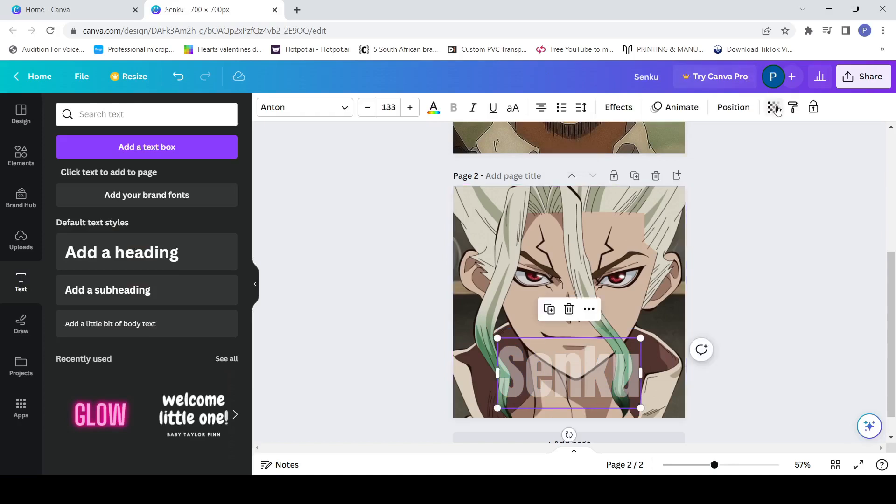
click(773, 107)
click(598, 357)
double_click(598, 361)
click(773, 107)
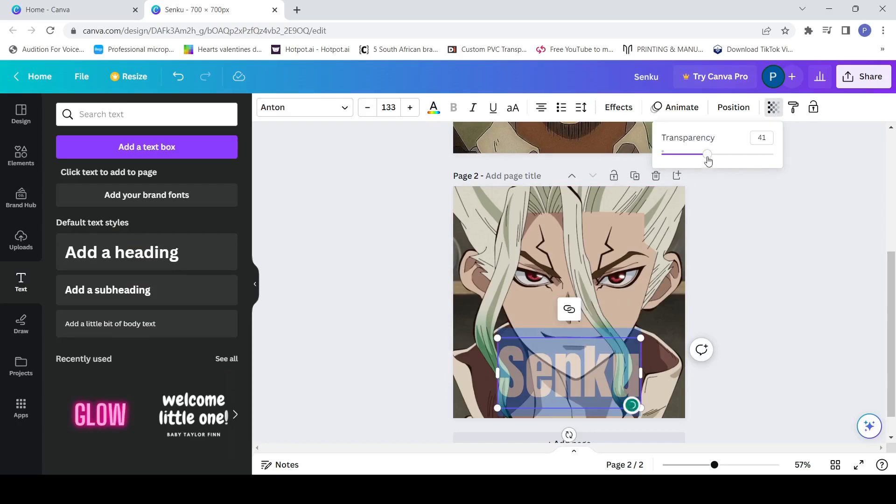
drag(708, 154, 824, 159)
click(730, 289)
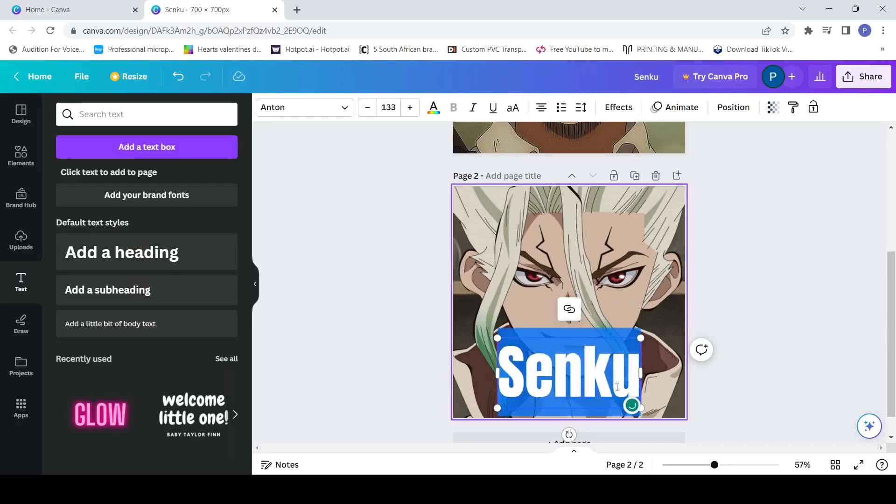
Enlarge the "Senku" text to about size 143 and centre it horizontally on page 2
drag(615, 334, 609, 334)
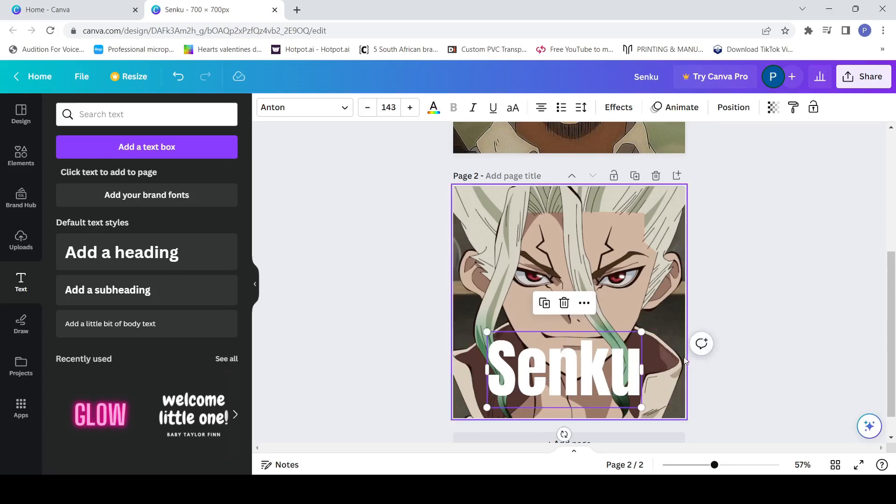
drag(617, 370, 622, 370)
click(659, 354)
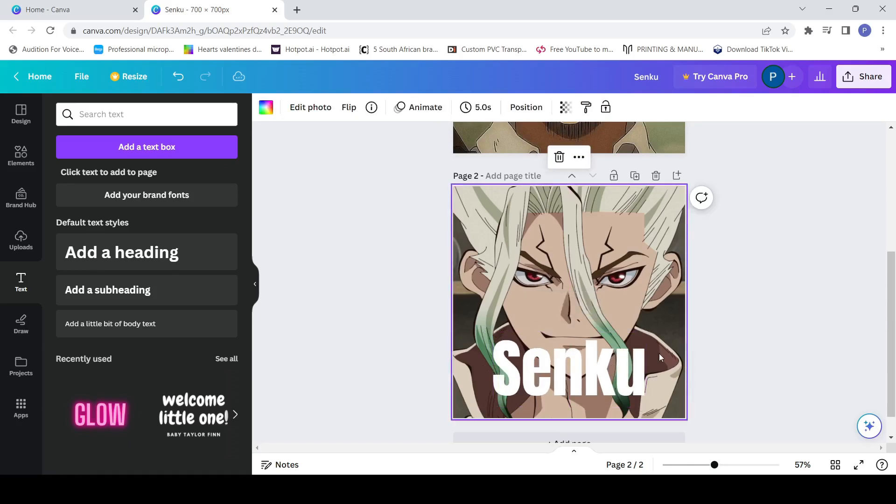
click(579, 377)
click(658, 360)
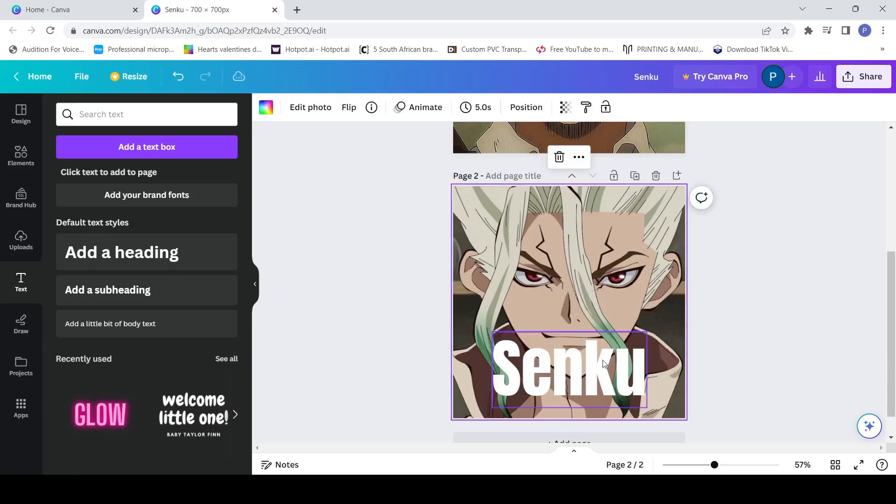
Copy the "Senku" text from page 2 and paste it onto the armin image on page 1
click(603, 363)
right_click(583, 335)
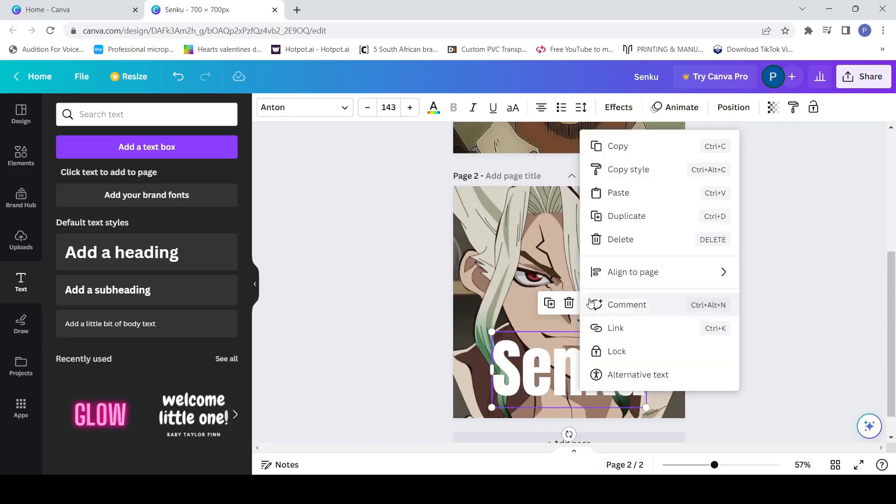
click(623, 147)
scroll(611, 225, up, 5)
click(600, 272)
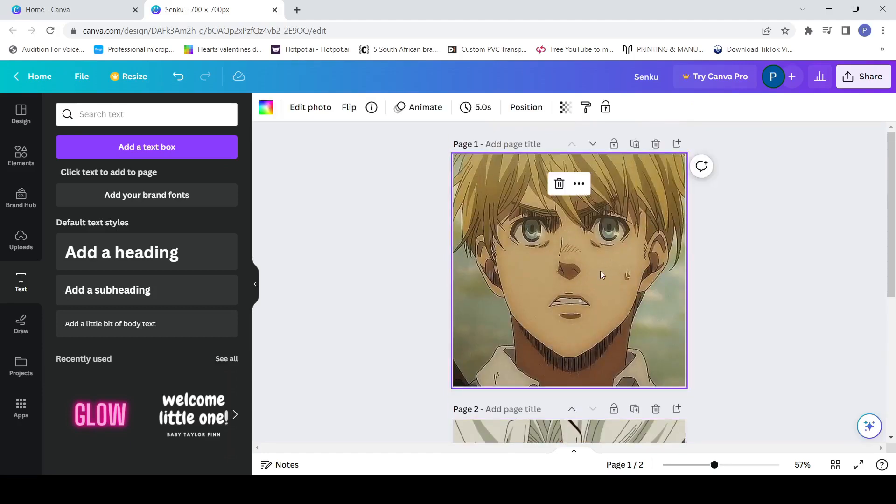
right_click(600, 270)
click(633, 321)
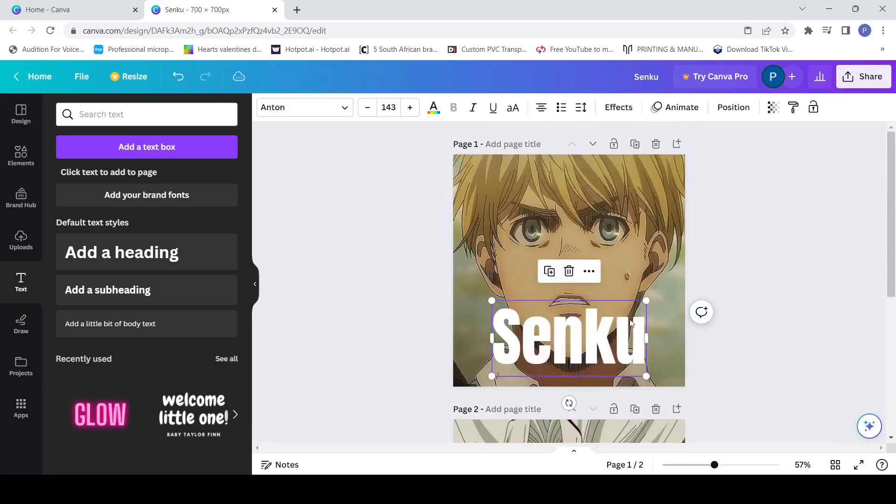
Replace the pasted text on page 1 with "Armin" and check its placement over the image
double_click(593, 344)
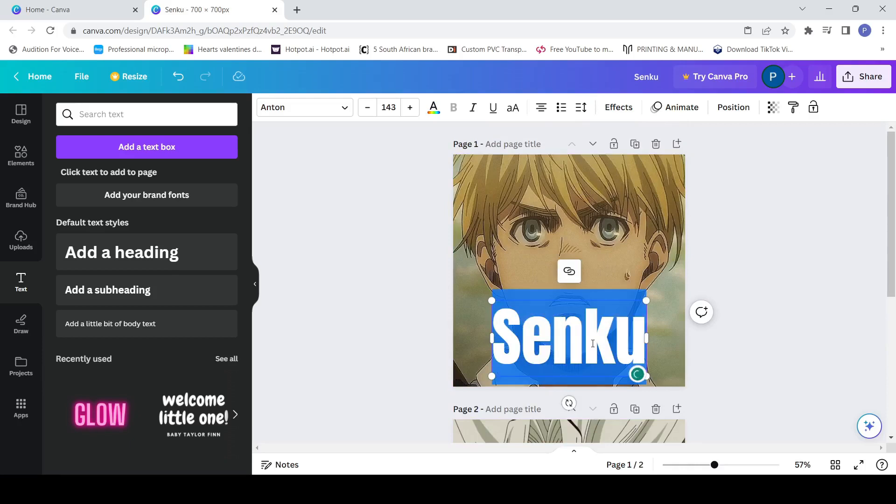
text(Armin)
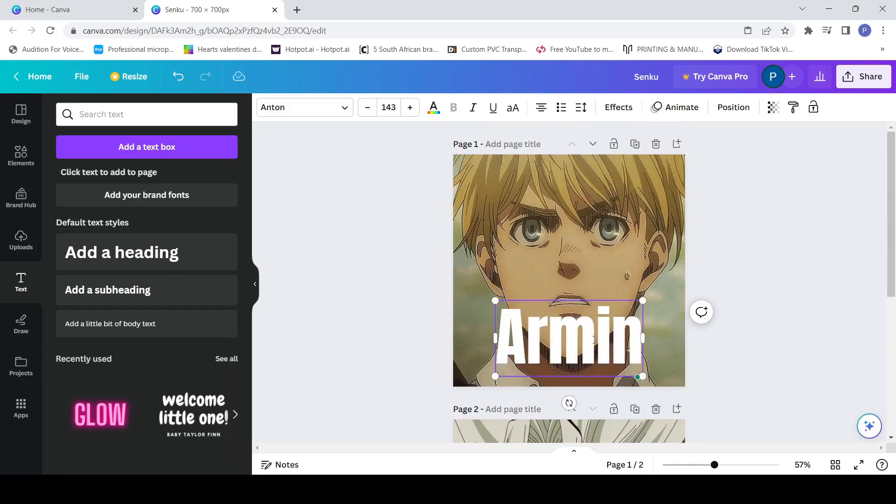
click(648, 277)
click(587, 326)
mouse_move(588, 326)
mouse_down()
mouse_move(596, 324)
mouse_move(589, 326)
mouse_up()
click(631, 256)
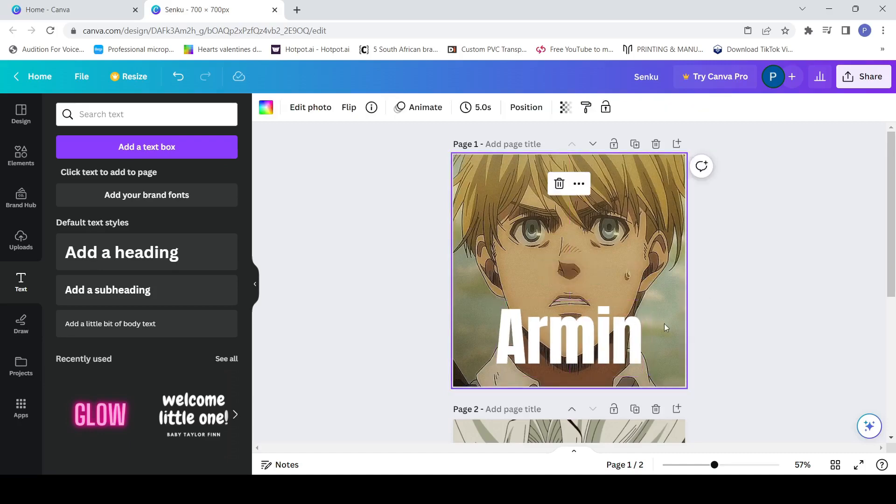
scroll(664, 326, down, 5)
scroll(664, 327, up, 5)
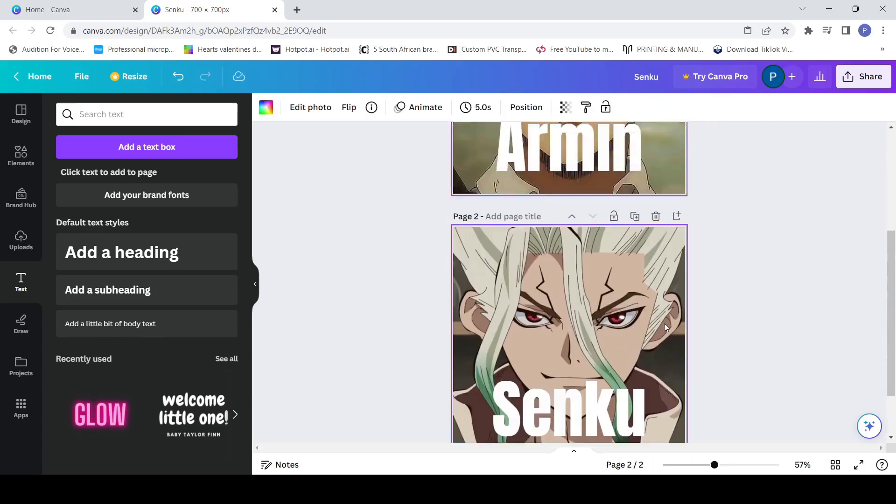
scroll(665, 327, down, 2)
scroll(666, 327, down, 3)
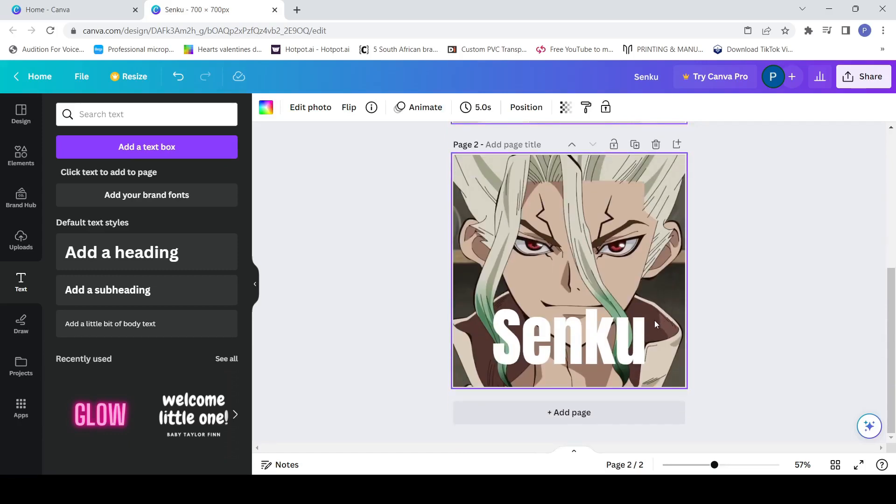
scroll(654, 320, up, 3)
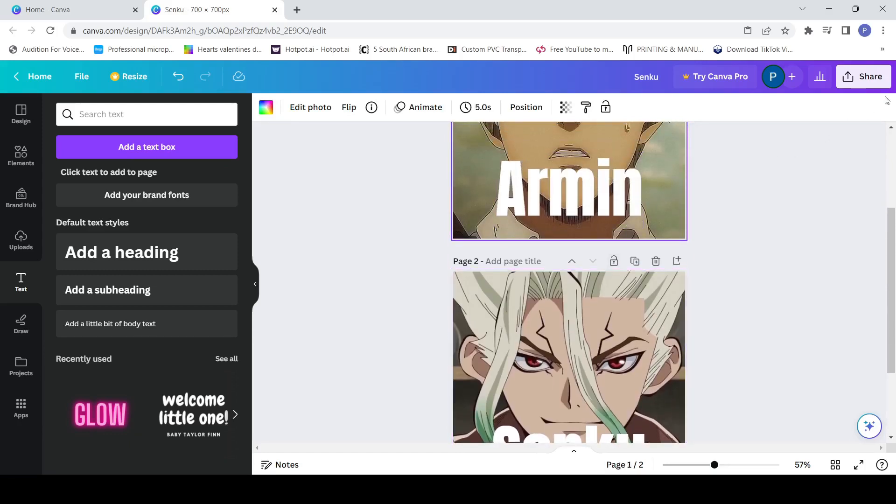
Download all pages (1–2) of the design as PNG images at 700 × 700 px
click(863, 85)
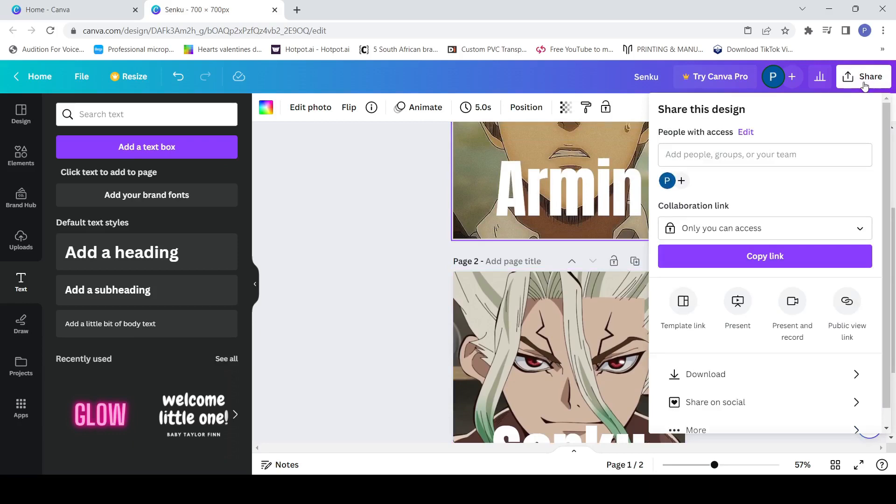
scroll(731, 325, down, 1)
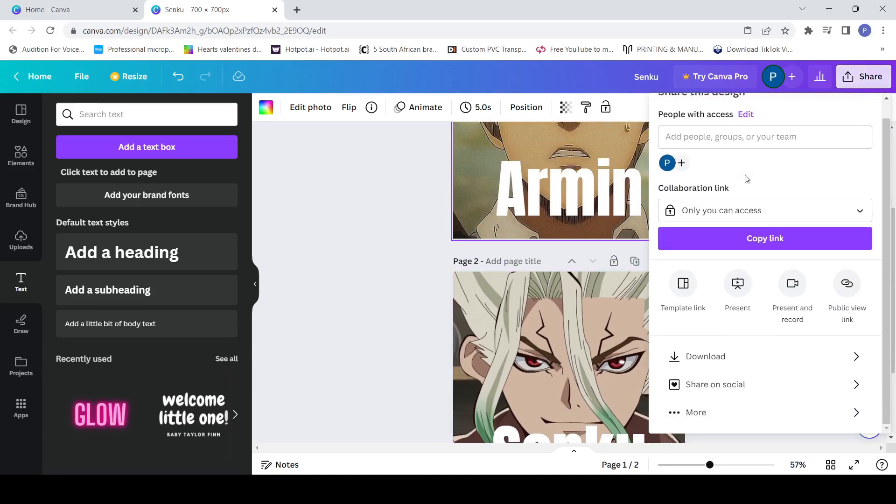
click(698, 358)
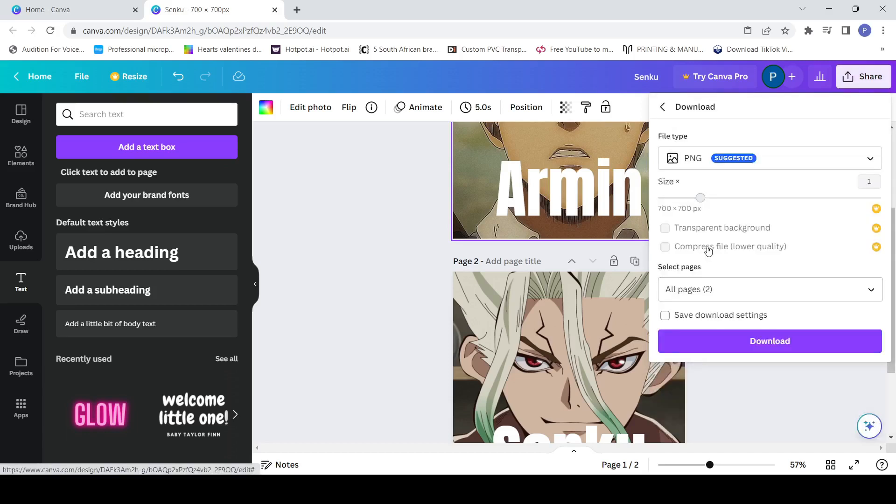
click(740, 287)
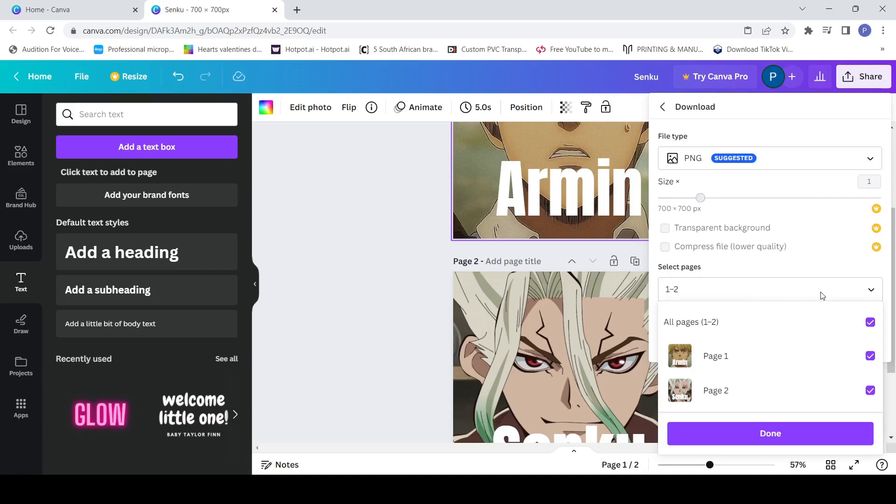
click(870, 390)
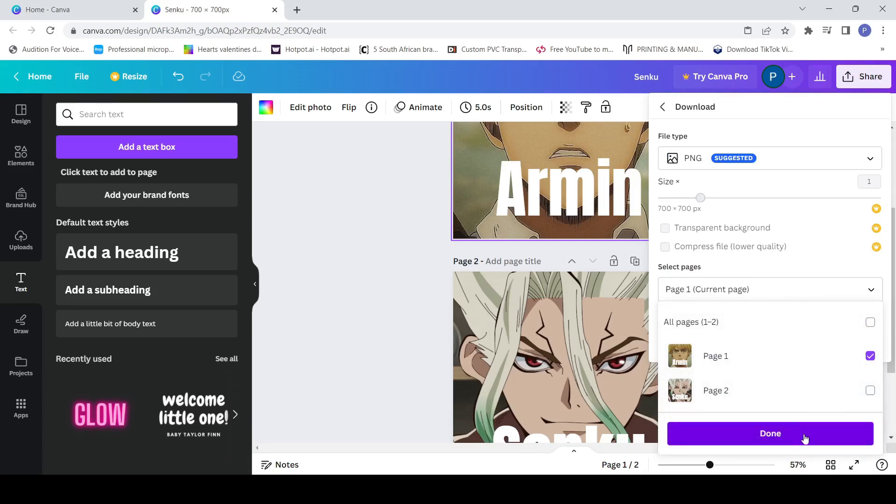
click(870, 391)
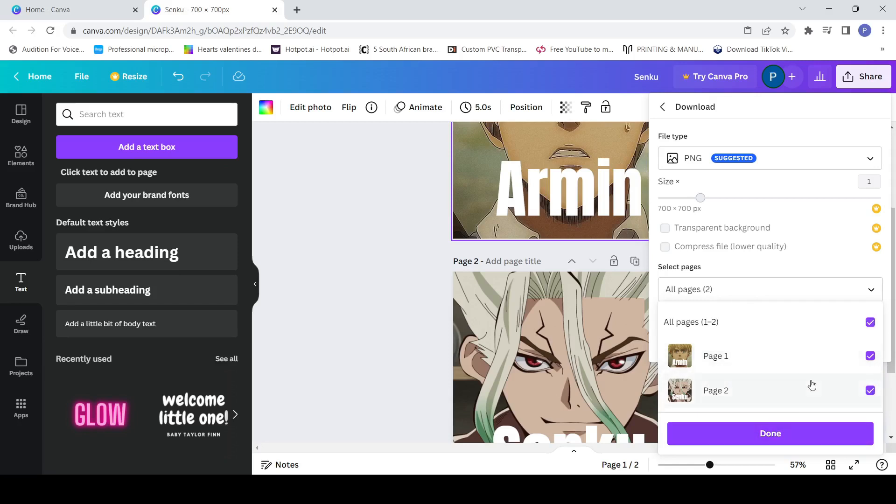
click(760, 433)
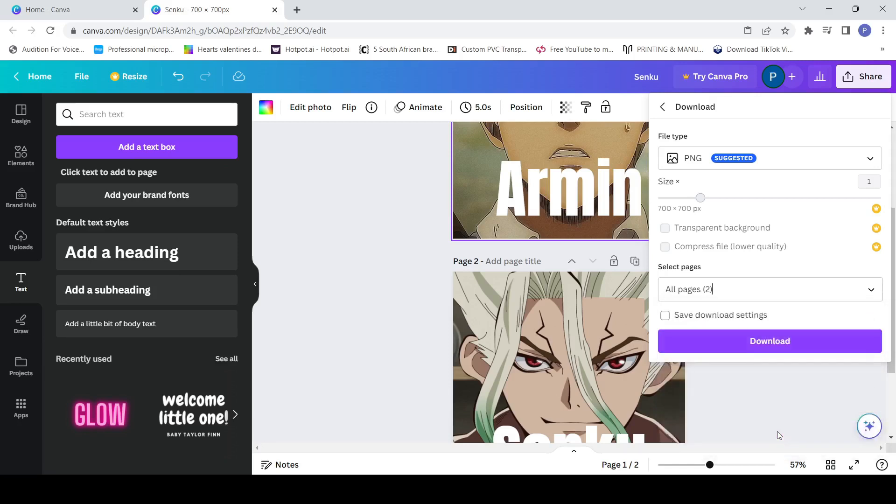
click(741, 345)
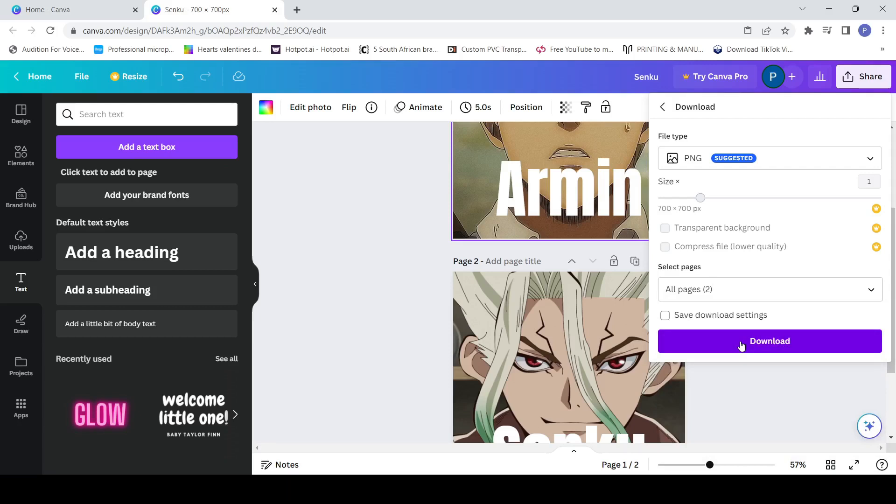
click(741, 344)
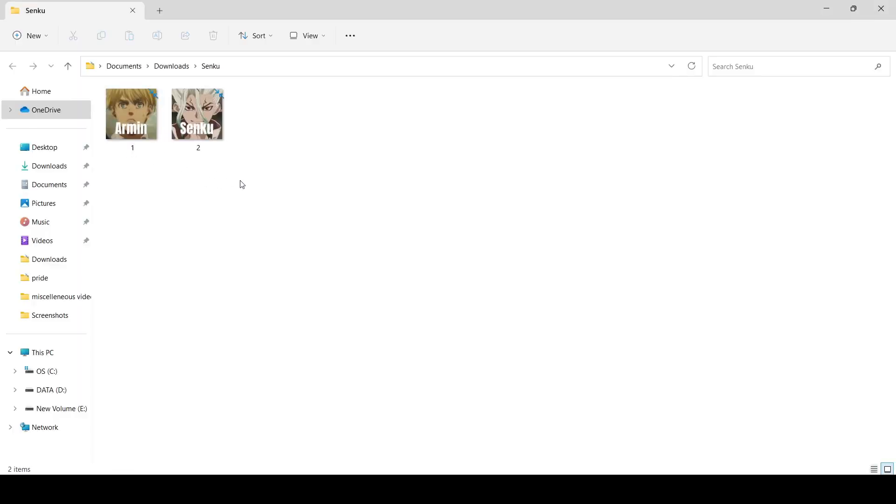
Switch to File Explorer and check the properties of images 1 and 2 in the Senku folder, including their file sizes
click(124, 120)
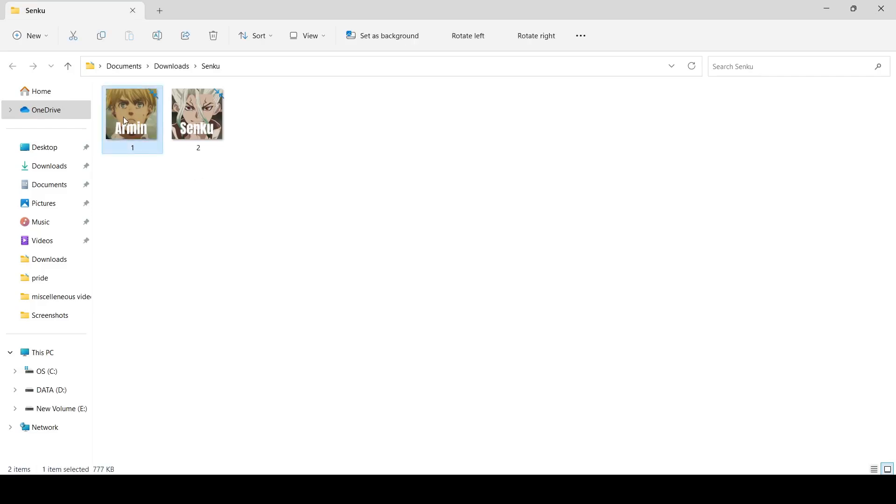
right_click(123, 116)
mouse_move(183, 178)
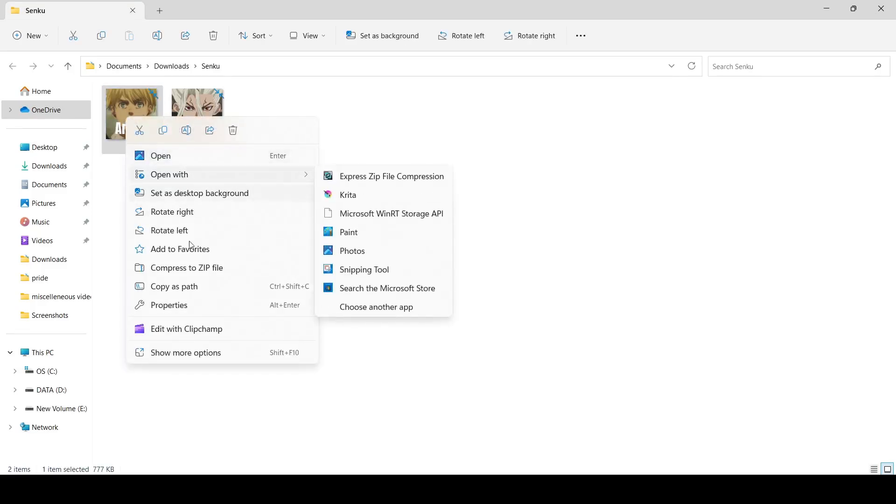
click(190, 305)
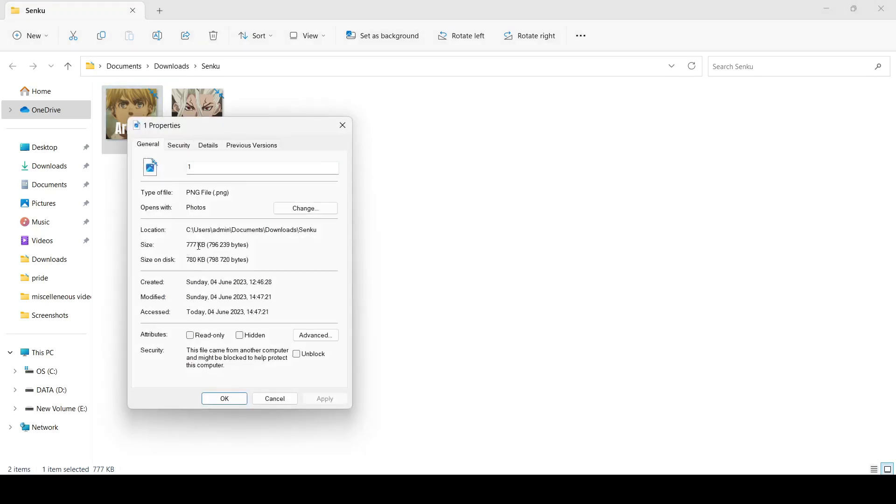
click(342, 125)
right_click(192, 114)
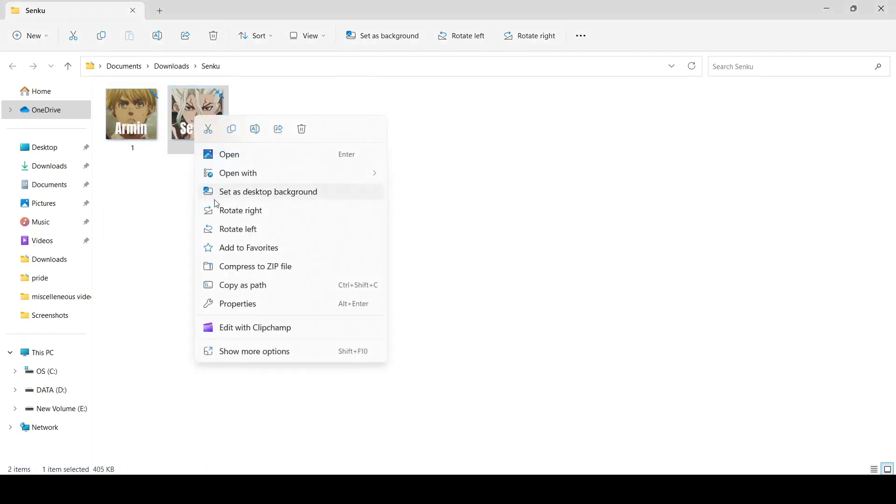
click(240, 305)
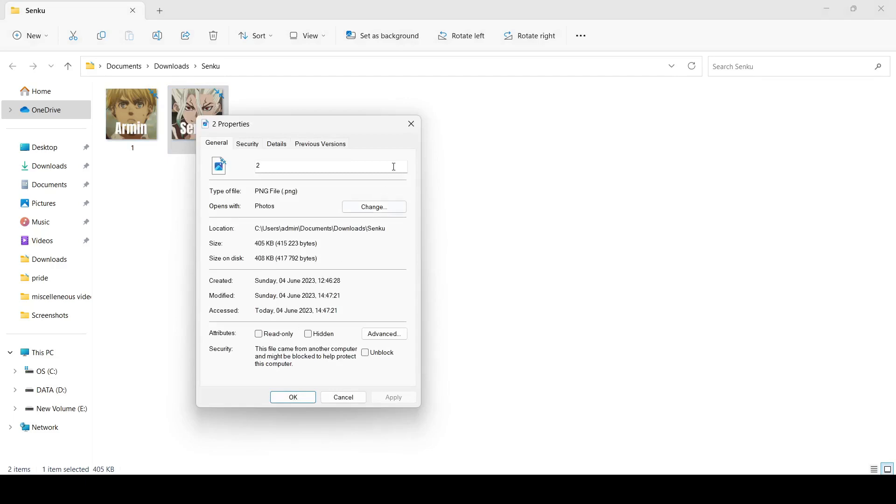
click(419, 128)
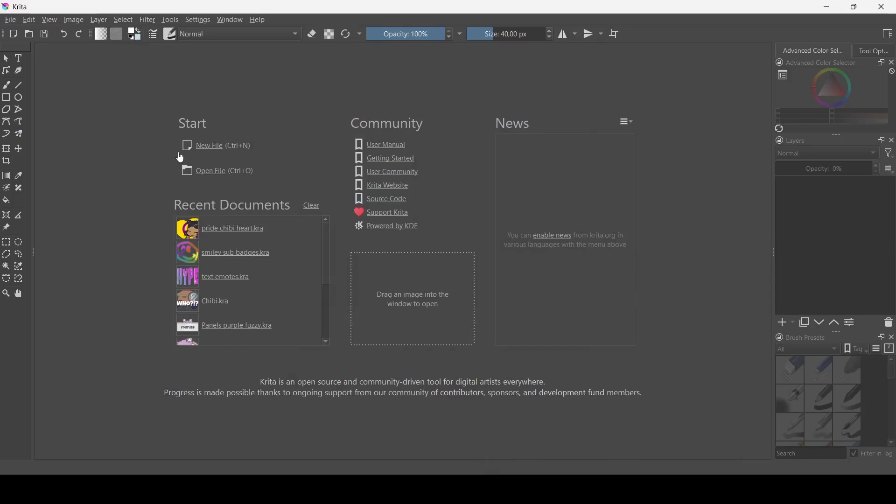
Switch to Krita and create a new custom document 700 px wide and 700 px high
click(200, 146)
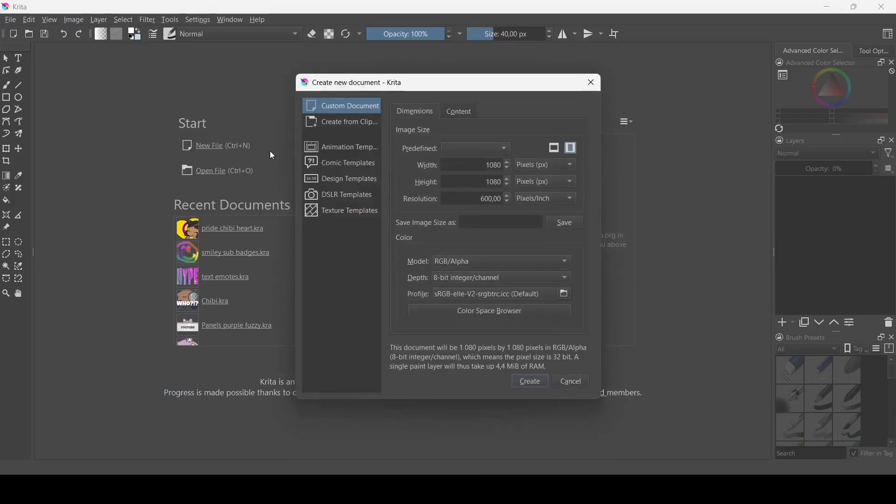
drag(480, 165, 541, 168)
text(700)
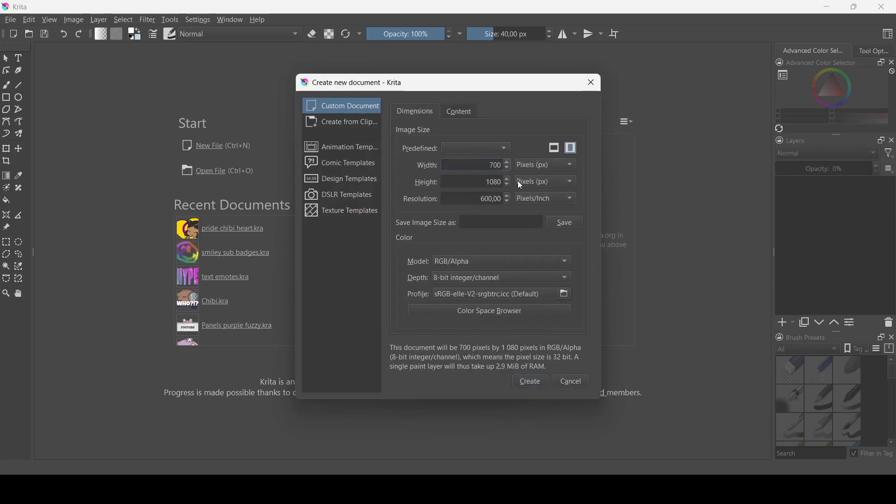
click(486, 180)
drag(486, 180, 535, 182)
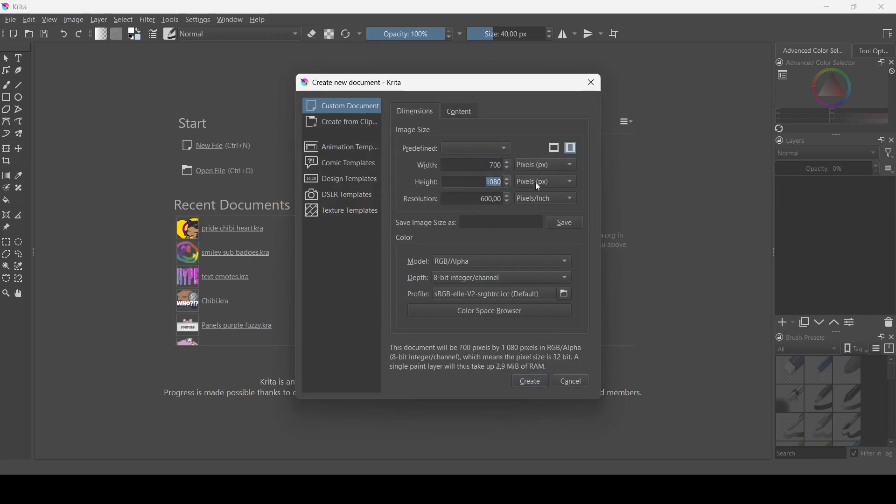
text(700)
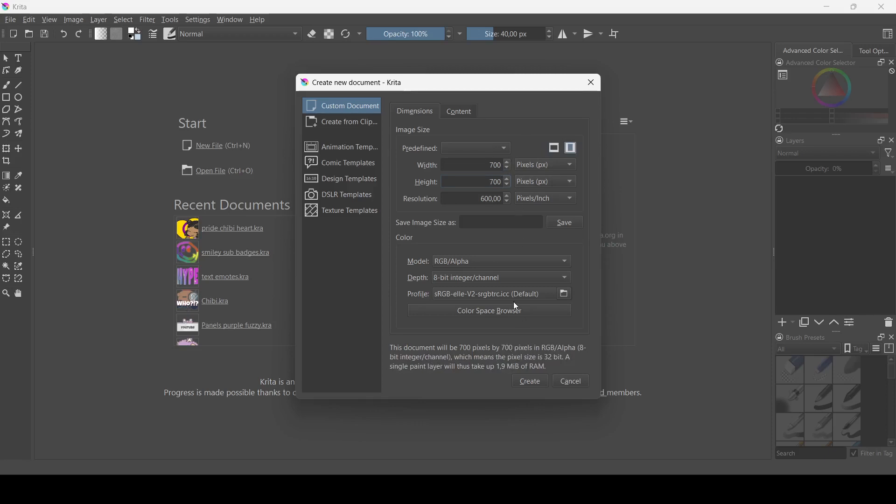
click(537, 384)
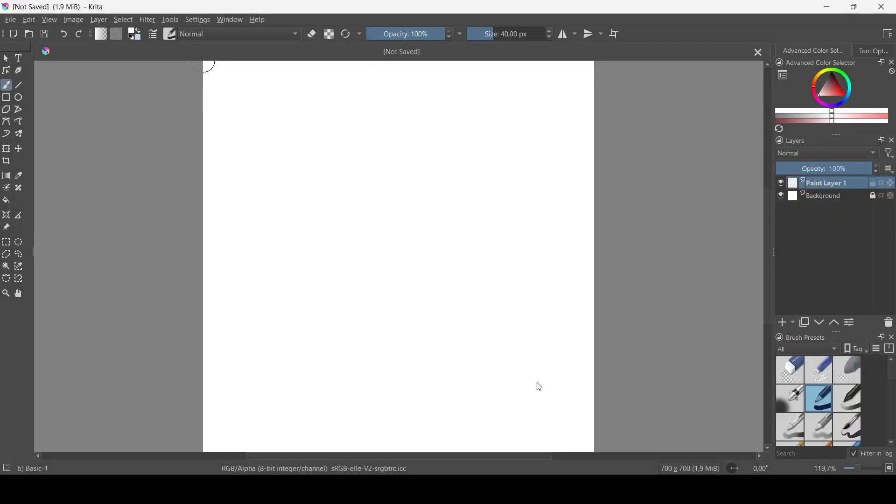
Bring the armin and senku images from the "smart characters effect house" folder into the blank canvas as new layers
scroll(537, 383, down, 3)
drag(536, 376, 388, 303)
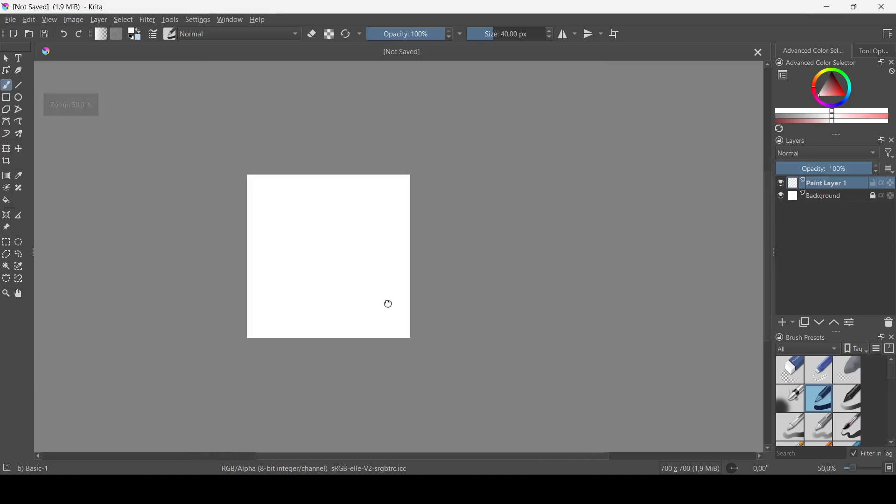
drag(356, 274, 390, 266)
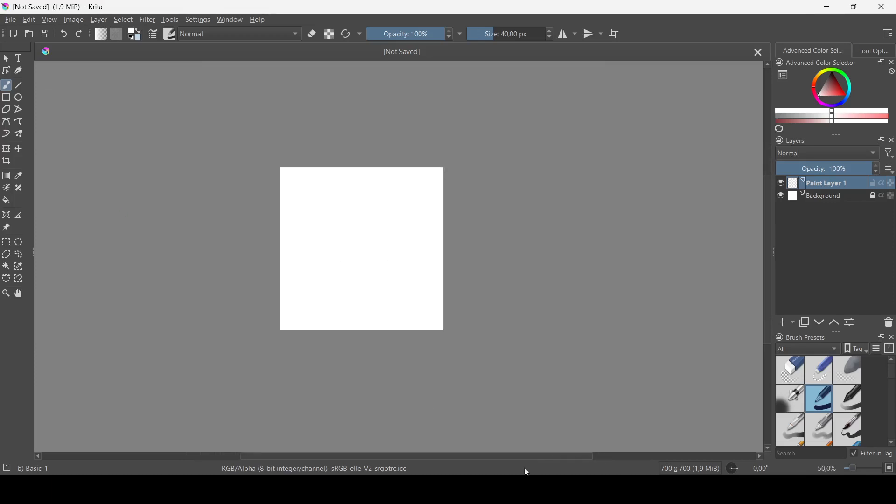
click(485, 489)
drag(530, 71, 465, 48)
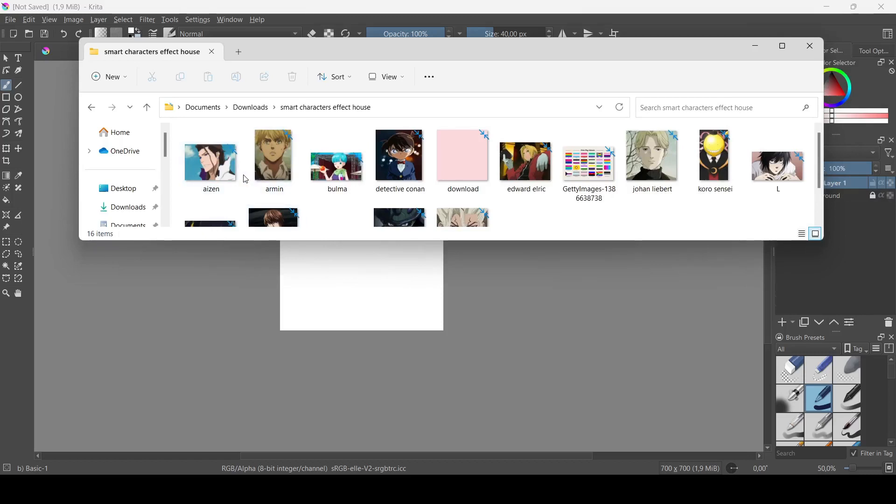
mouse_move(270, 161)
mouse_down()
mouse_move(320, 254)
mouse_move(280, 196)
mouse_move(272, 147)
mouse_up()
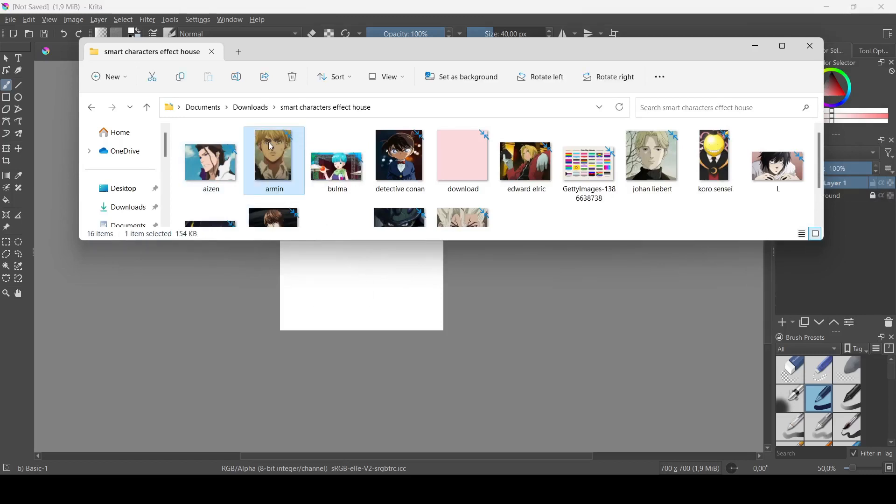
scroll(272, 147, down, 1)
ctrl+click(464, 182)
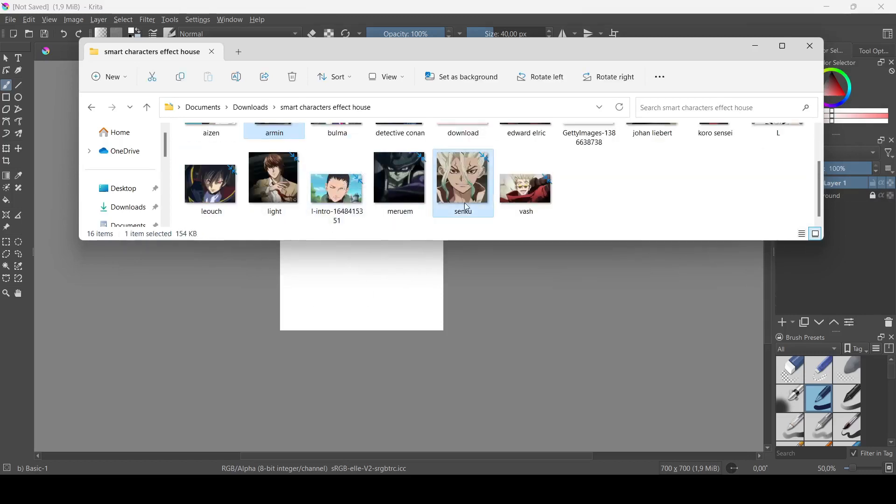
drag(464, 182, 404, 328)
click(421, 384)
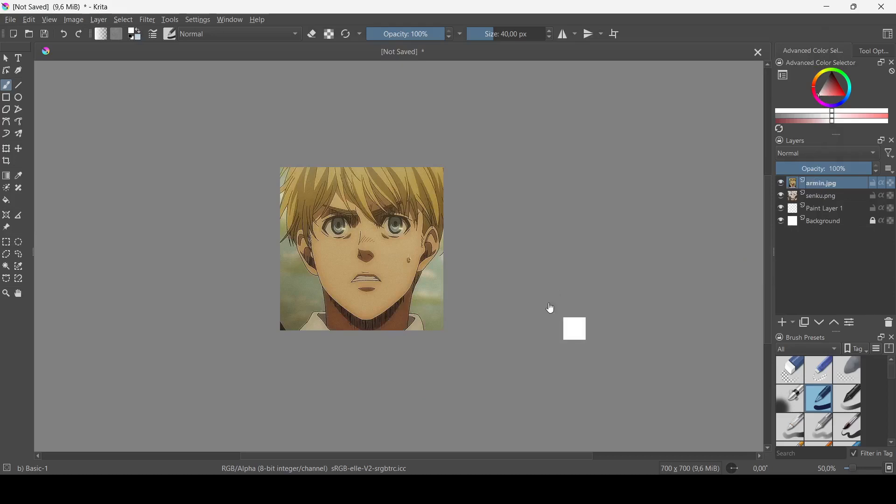
Scale the armin.jpg layer down with the Transform tool so its width matches the canvas
key(ctrl+t)
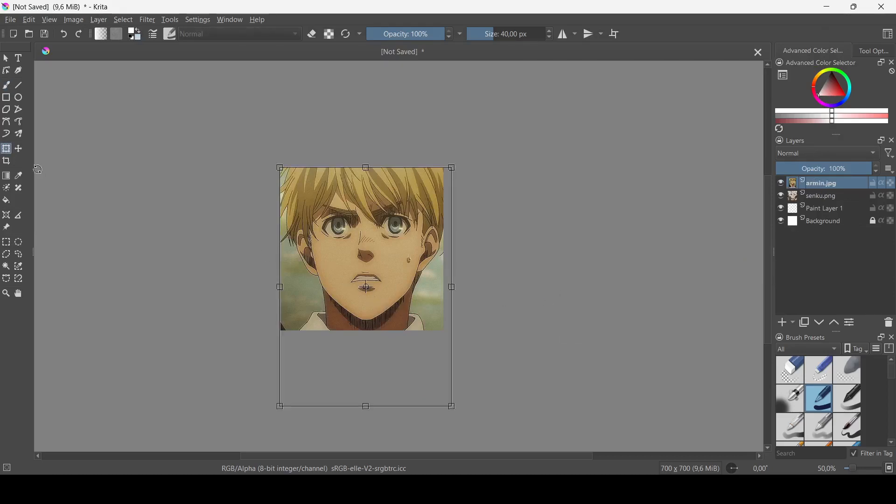
click(6, 85)
click(6, 148)
mouse_move(452, 408)
mouse_down()
mouse_move(426, 387)
mouse_move(444, 397)
mouse_up()
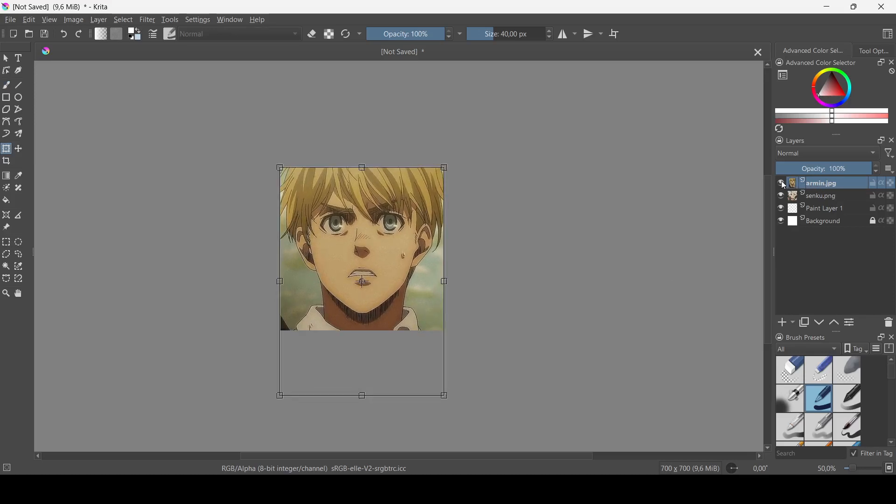
Hide the armin.jpg layer and scale the senku.png layer down to fit the canvas, applying the transform
click(784, 186)
click(818, 196)
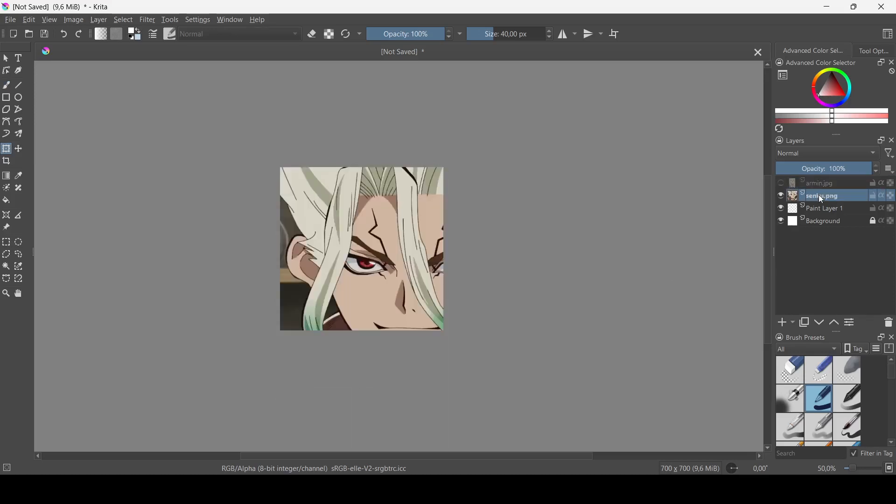
click(407, 267)
drag(533, 418, 438, 344)
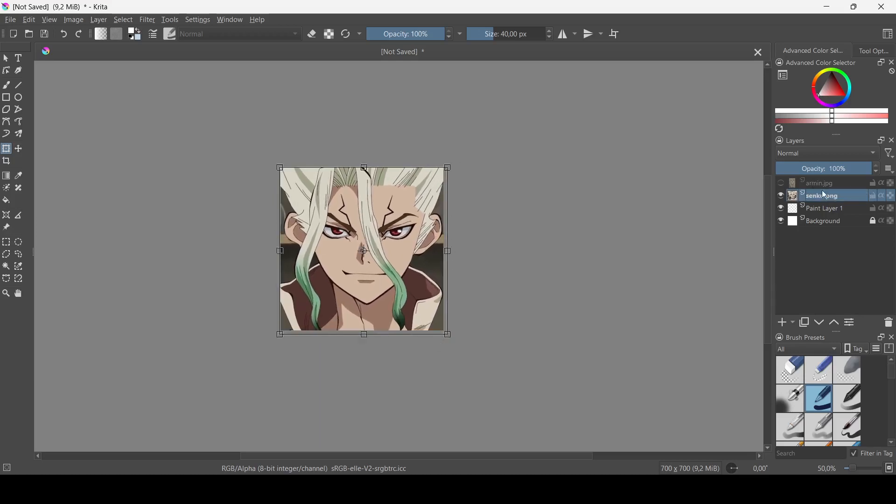
key(Return)
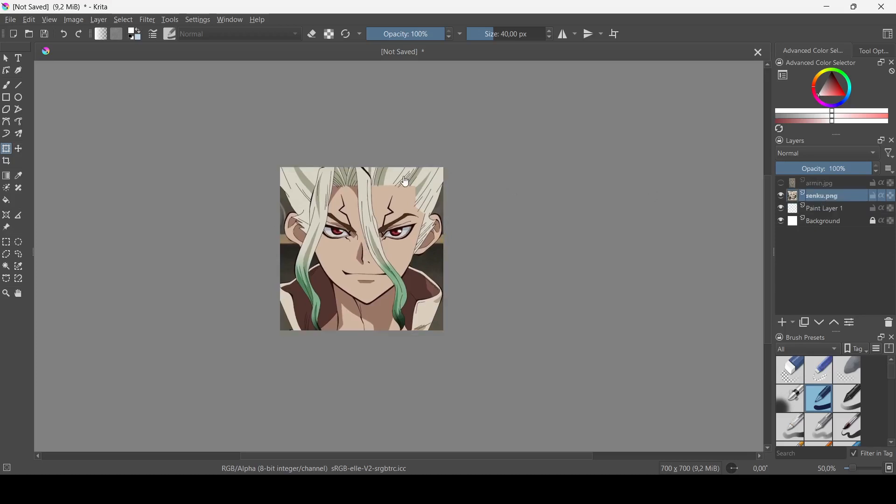
Add a text object over the lower half of the senku image and set its font to Luckiest Guy
click(18, 58)
drag(288, 254, 432, 329)
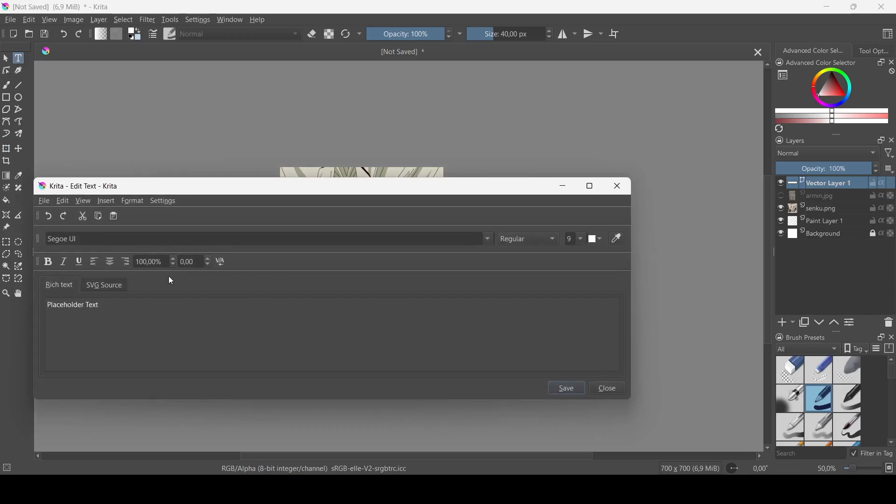
click(488, 240)
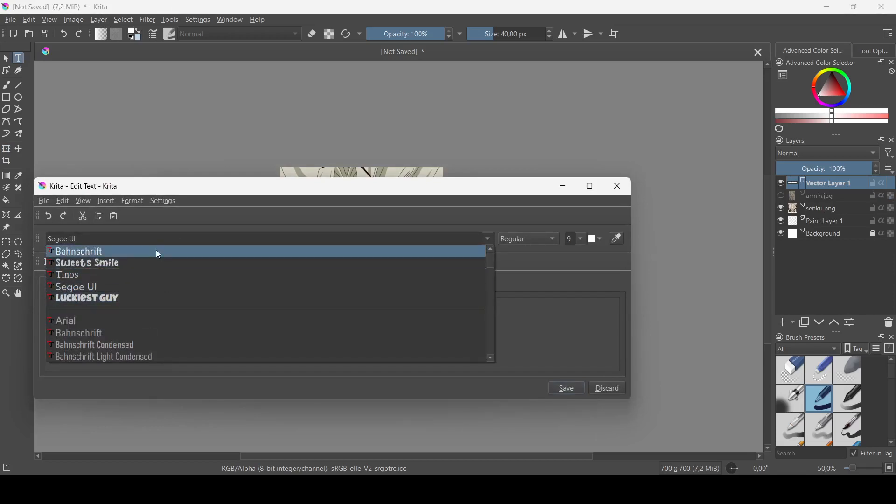
click(108, 298)
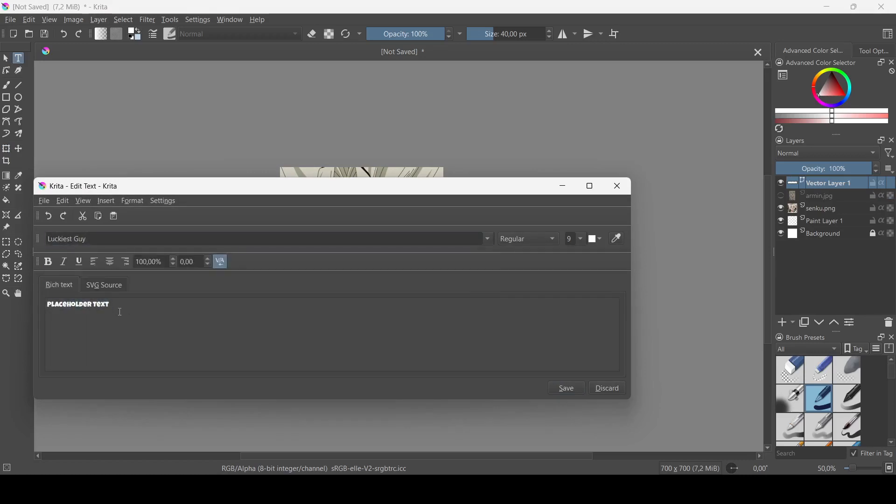
Replace the placeholder text with "senku" and set its font size to 12
drag(47, 304, 126, 305)
text(senku)
click(582, 240)
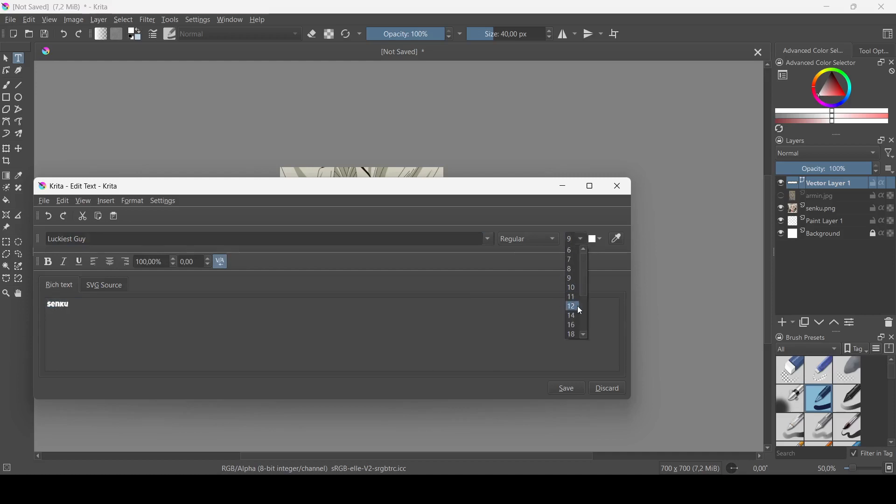
click(578, 306)
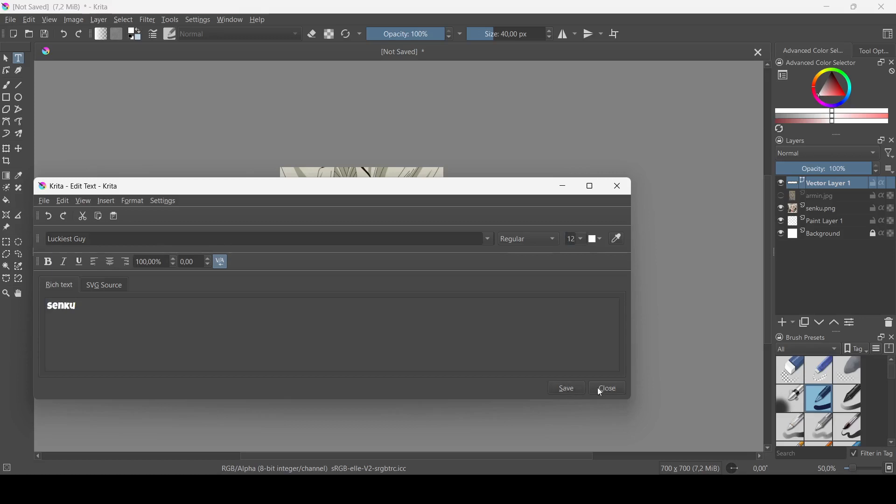
click(600, 391)
Reopen the senku text for editing and enlarge its font size to 20
click(370, 288)
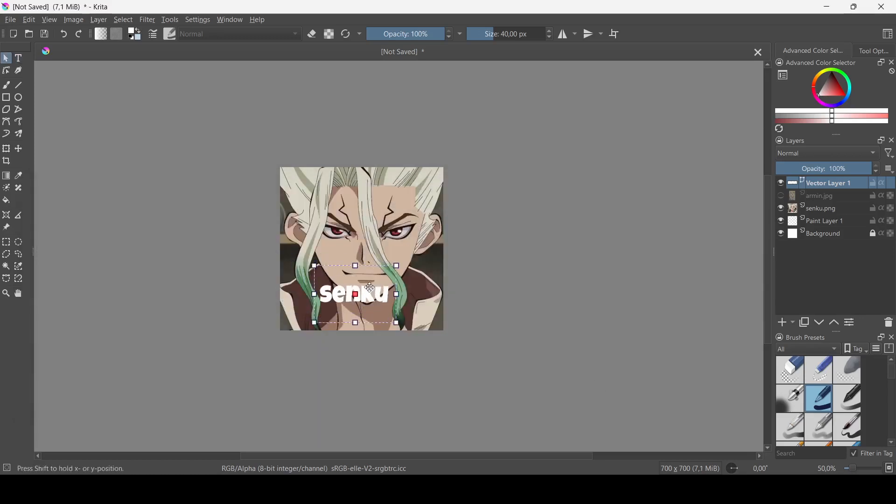
double_click(370, 287)
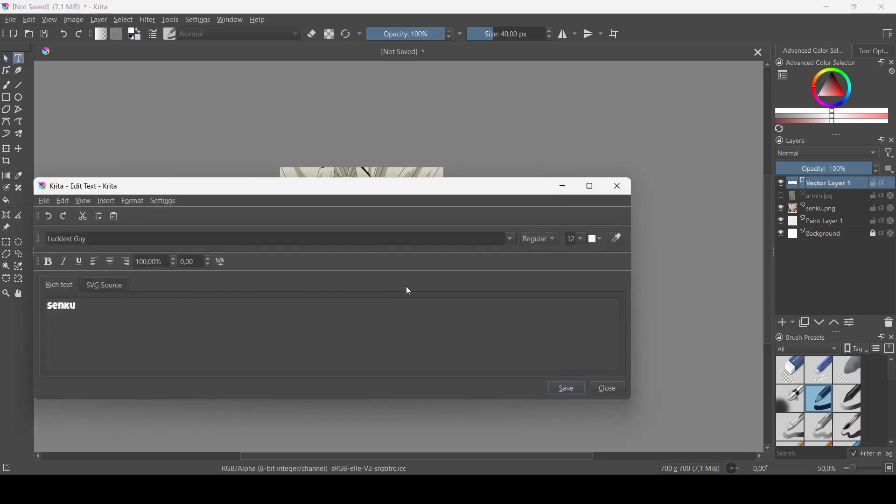
click(577, 238)
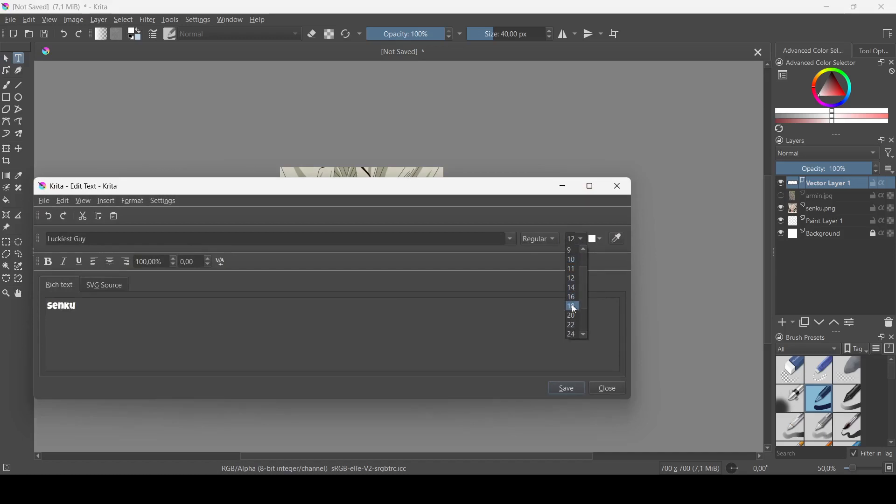
click(574, 317)
click(599, 391)
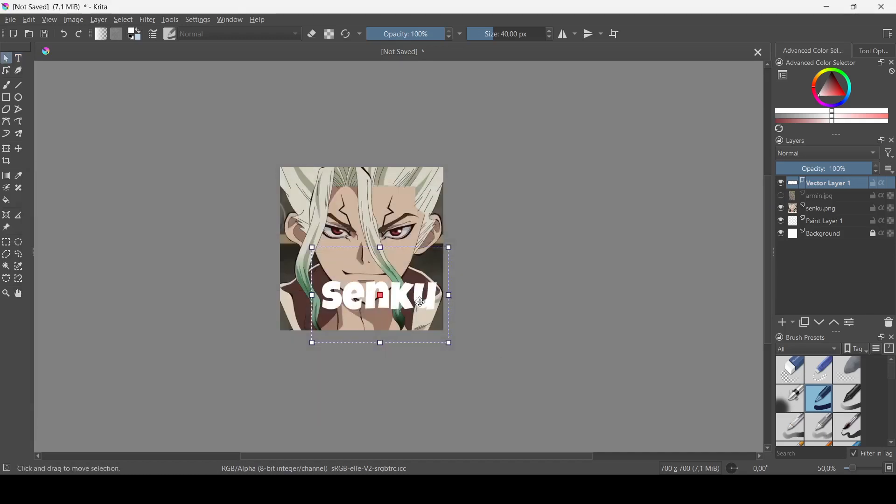
Move the senku text to the canvas's horizontal centre, checking its alignment with the horizontal mirror line
drag(408, 289, 394, 312)
click(562, 34)
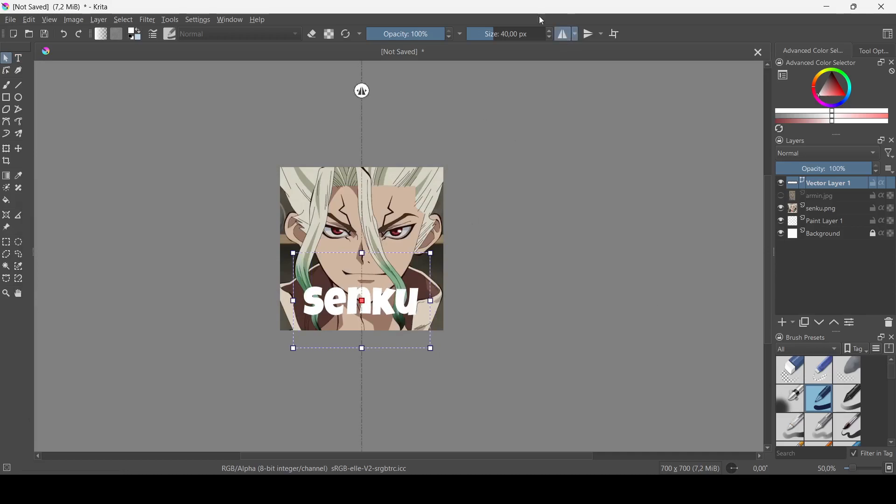
click(560, 35)
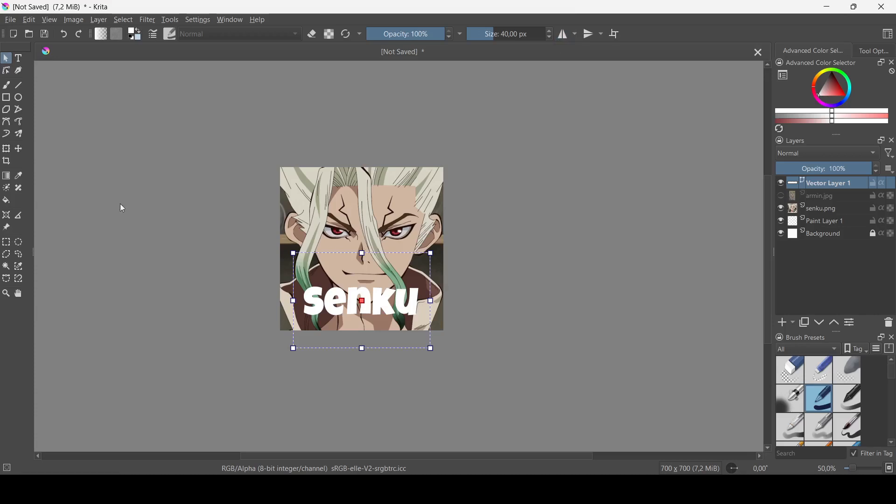
click(386, 287)
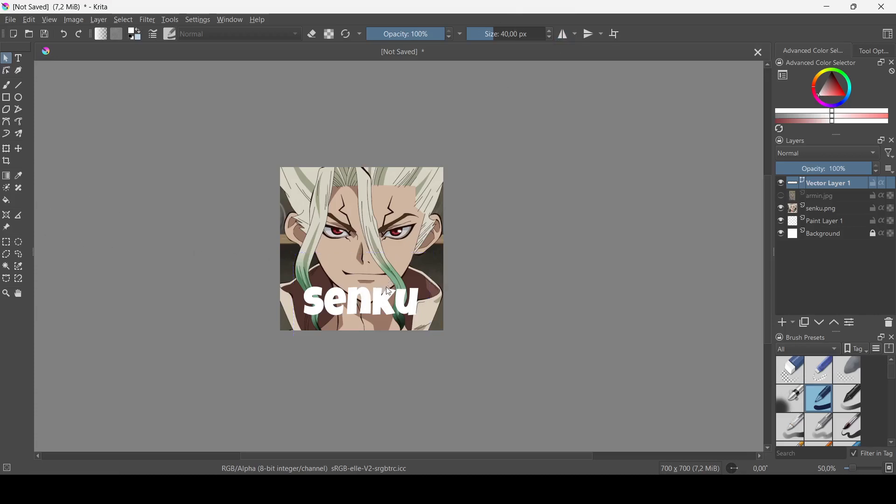
Move the senku text slightly lower with the Transform tool, close to the canvas's bottom edge
double_click(387, 303)
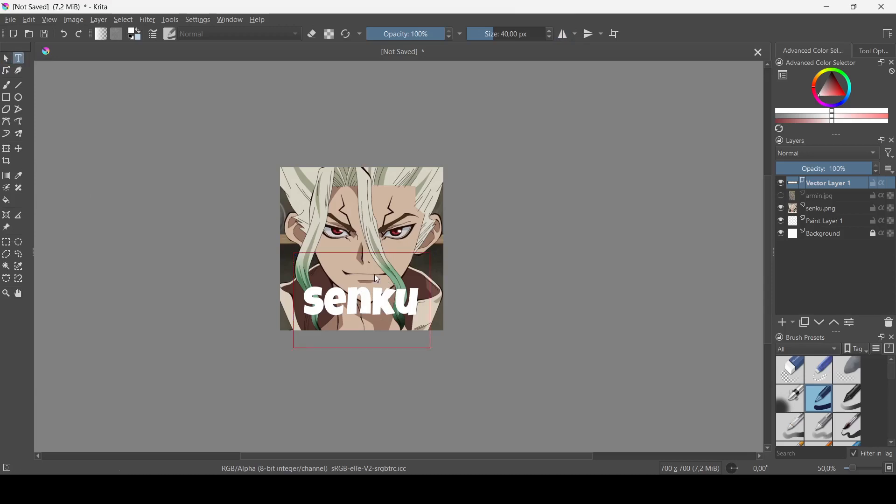
click(6, 149)
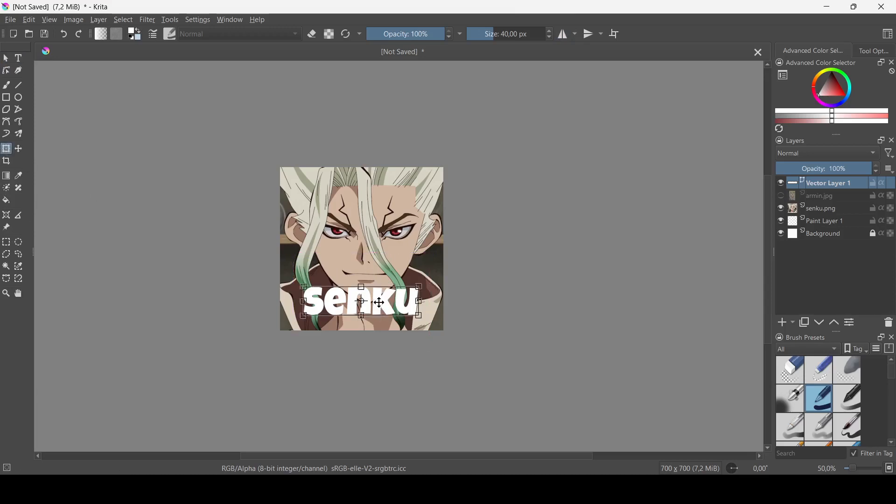
drag(380, 303, 377, 312)
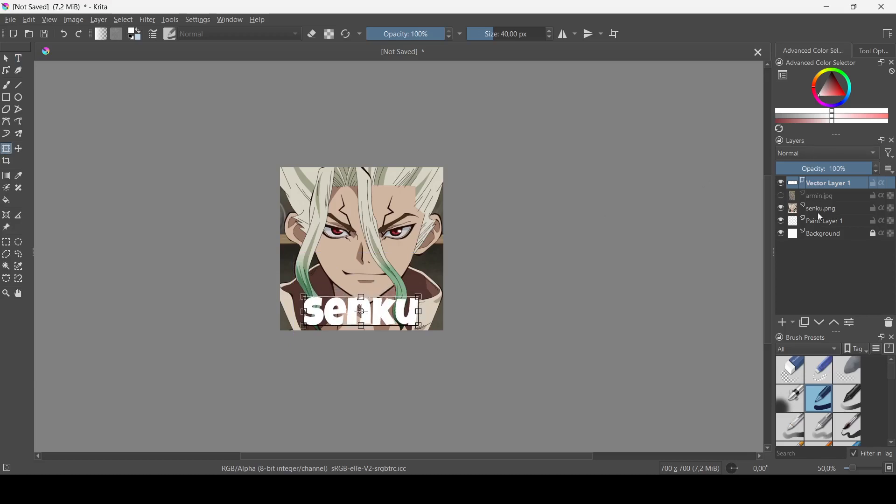
Rename the vector layer holding the text as senku
double_click(822, 183)
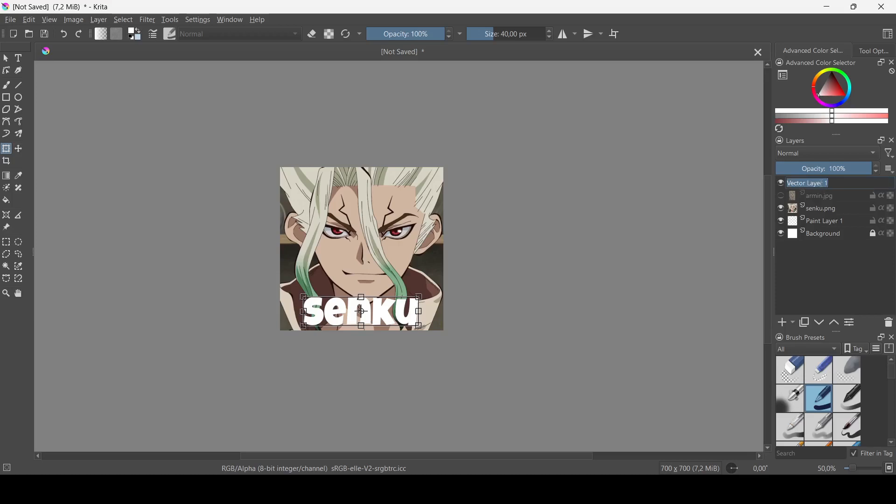
text(senku)
key(Return)
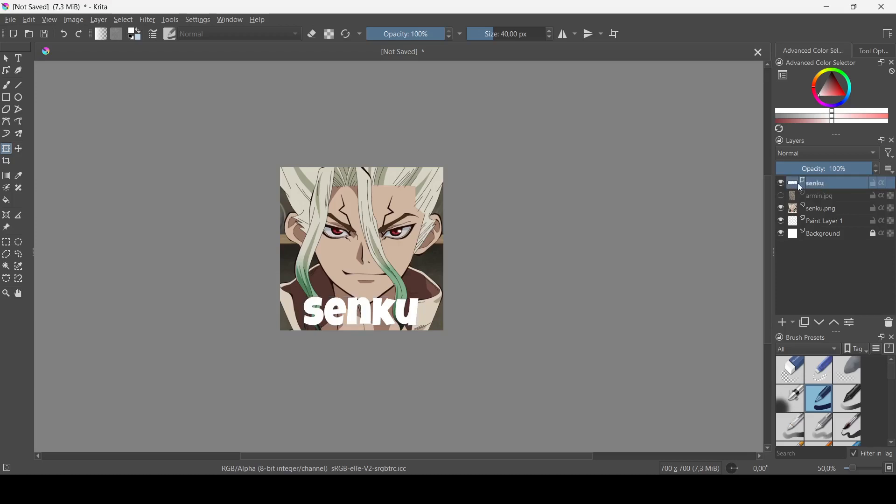
Hide the senku text layer and senku.png, and make the armin.jpg layer visible
click(782, 181)
click(782, 181)
click(782, 181)
click(781, 181)
click(781, 208)
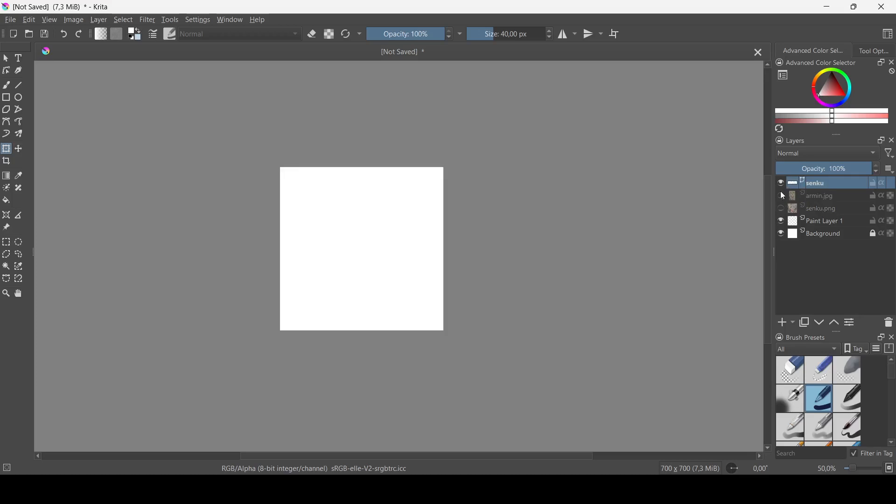
click(781, 183)
click(781, 196)
click(822, 196)
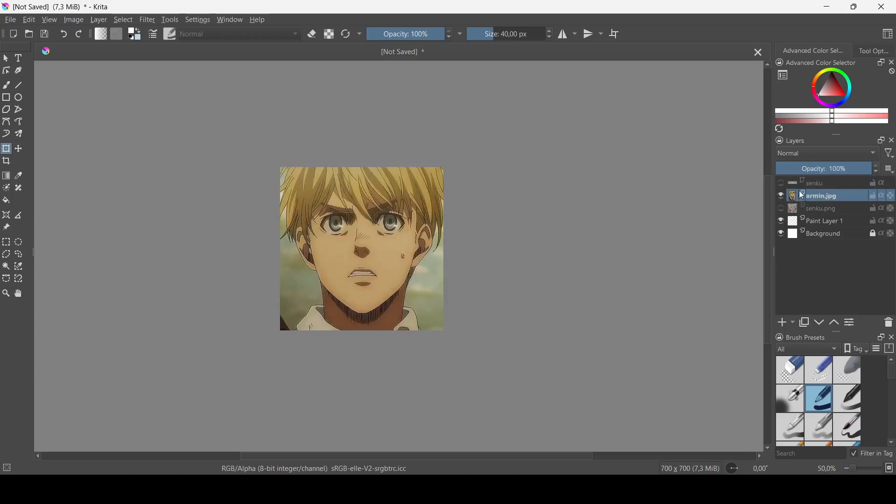
Show the senku text layer again and copy and paste it as a new layer above
click(819, 182)
click(781, 182)
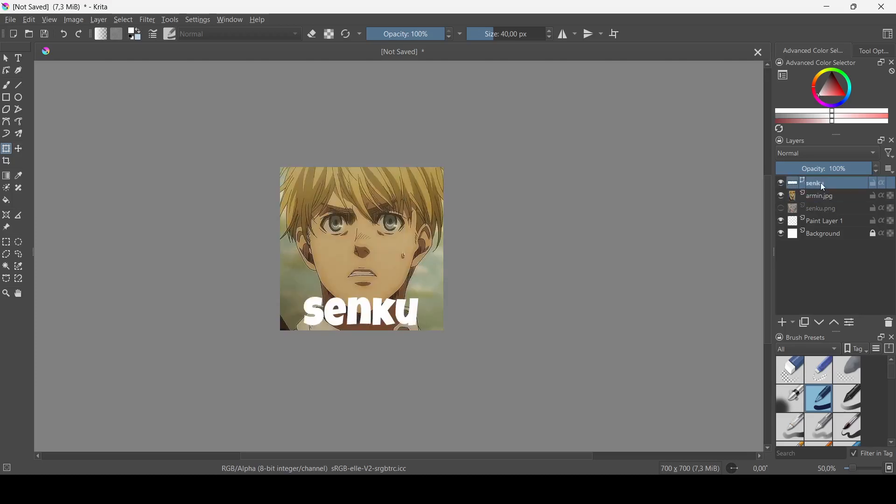
right_click(820, 183)
click(759, 242)
key(ctrl+v)
Rename the pasted text layer at the top of the stack as Armin
double_click(824, 184)
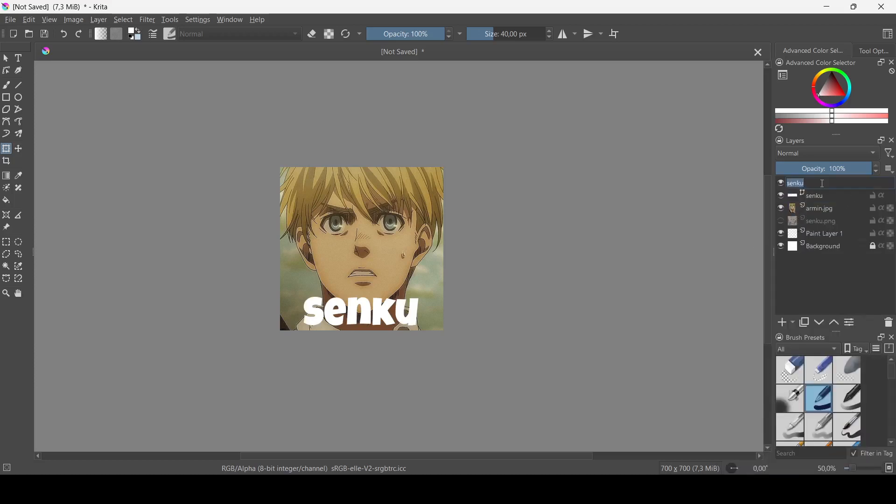
text(Armin)
key(Return)
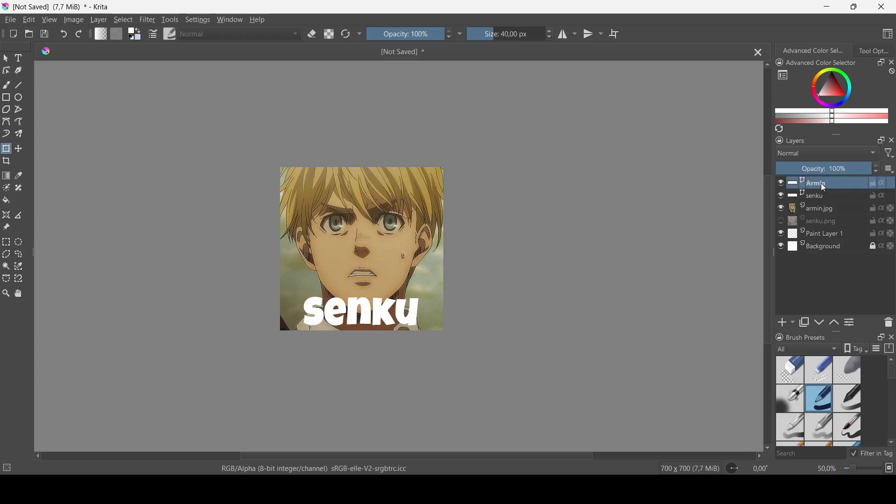
Hide the original senku text layer and change the duplicated text's wording to "Armin"
click(781, 195)
click(18, 59)
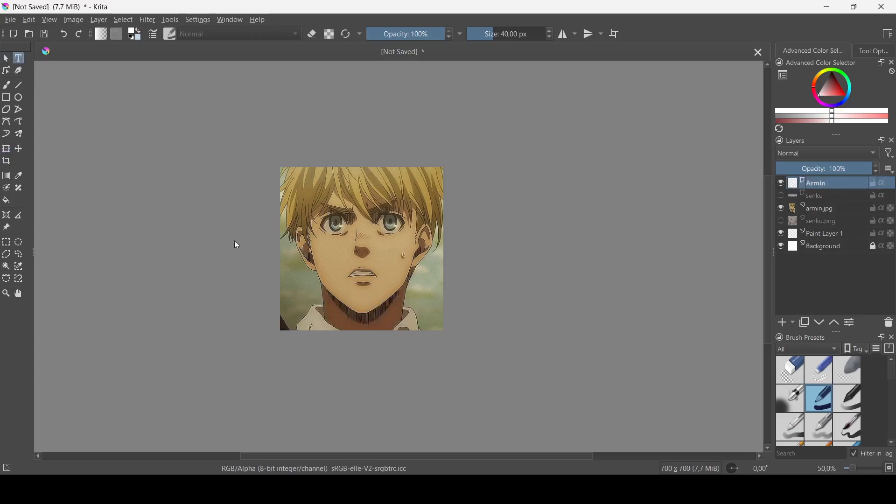
double_click(342, 320)
drag(207, 330, 4, 315)
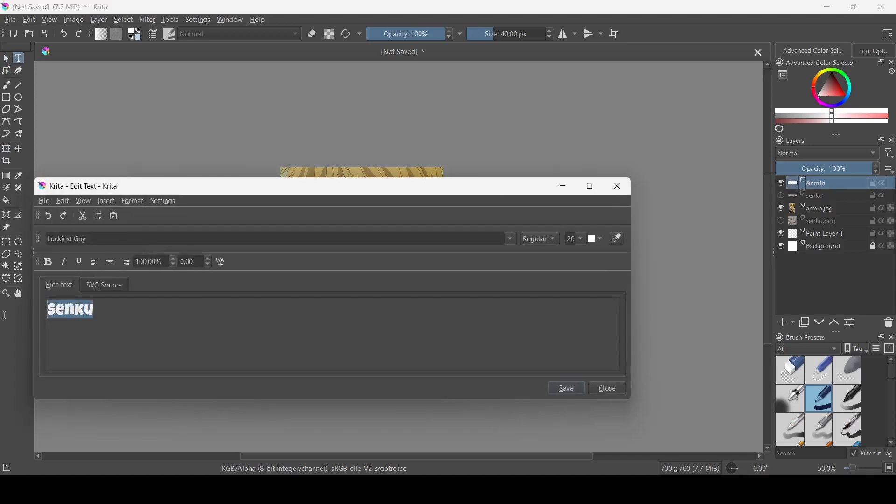
text(Armin)
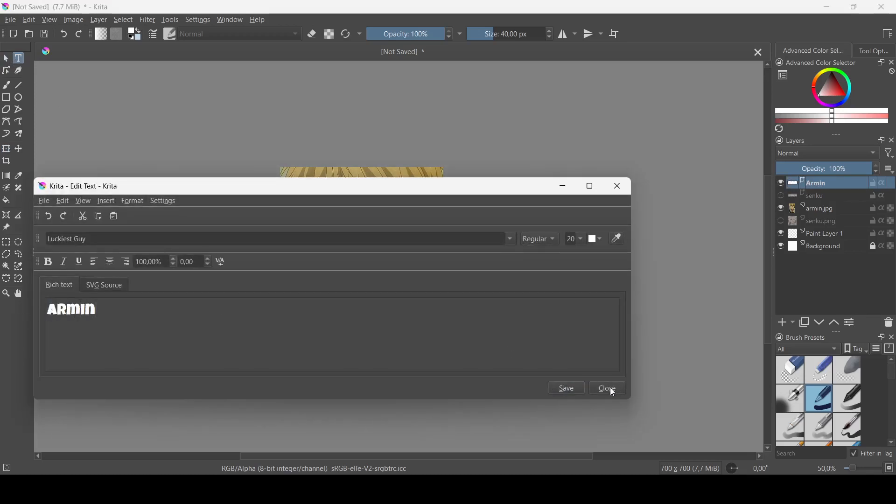
click(610, 387)
Turn on the horizontal mirror line and align the Armin text's centre with it
click(564, 35)
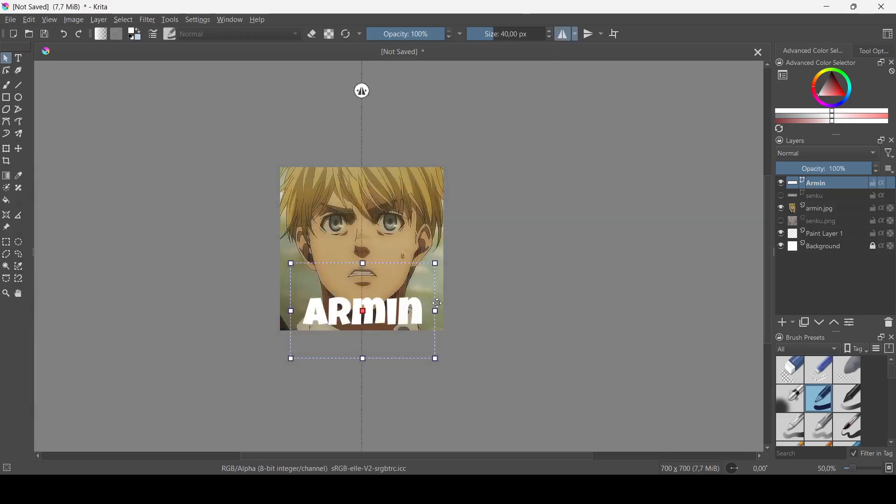
drag(395, 315, 393, 313)
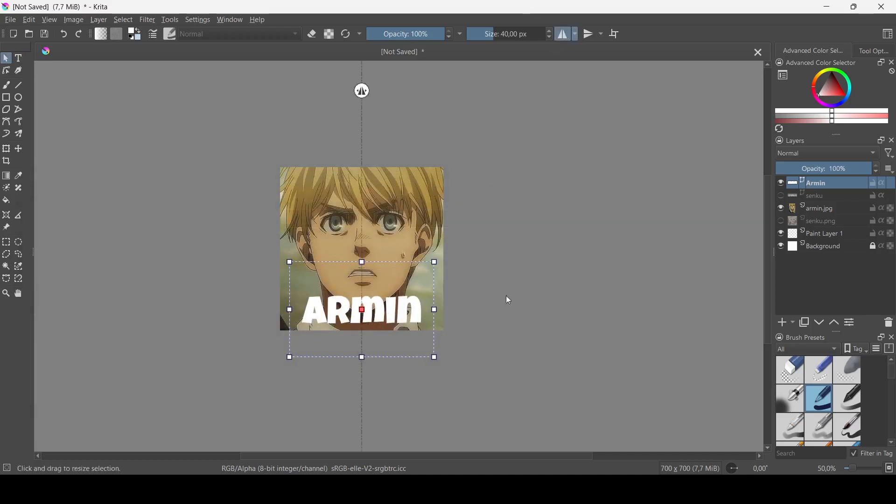
Move armin.jpg directly beneath the Armin text layer and group the two layers
click(827, 199)
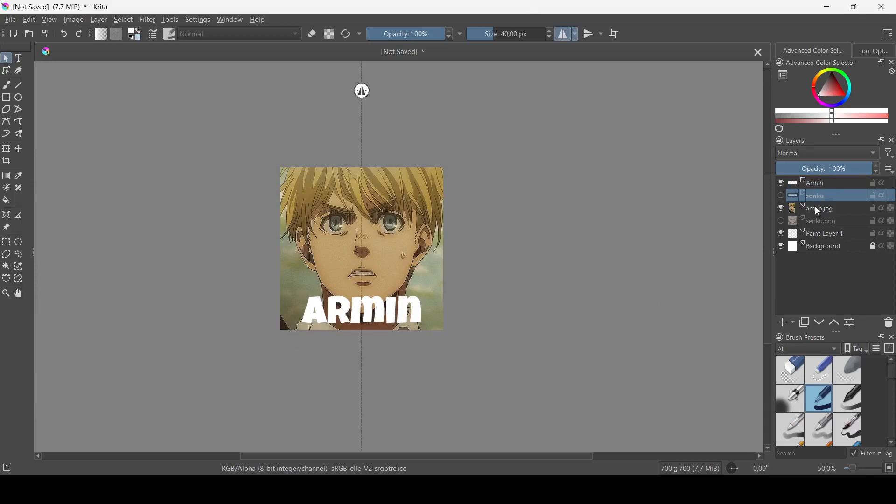
drag(815, 206, 814, 187)
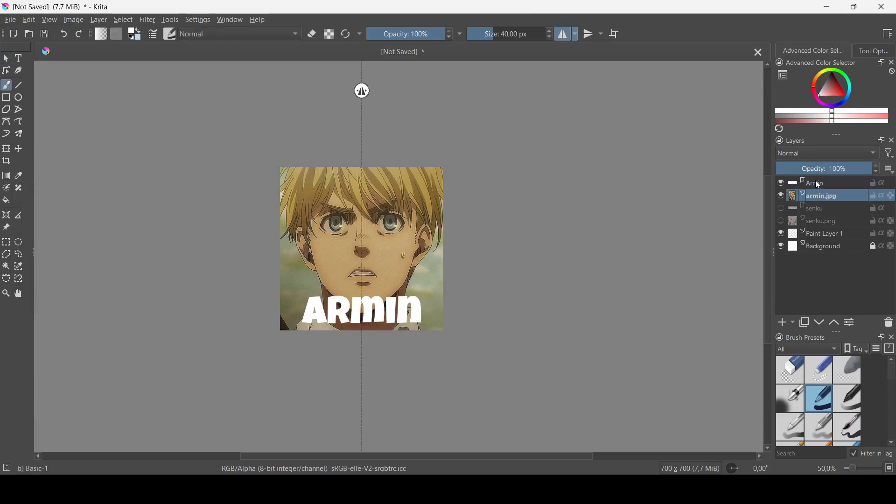
ctrl+click(818, 184)
key(ctrl+g)
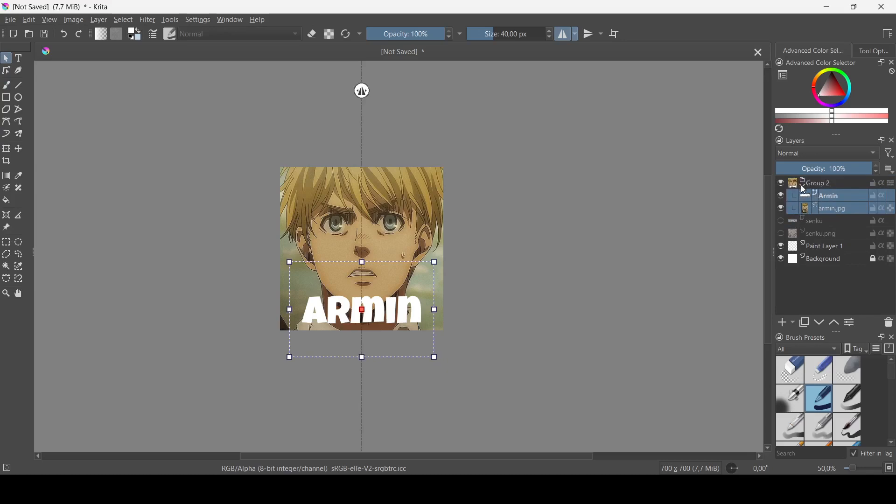
Collapse the new group of Armin layers and rename it armin
click(802, 186)
double_click(815, 183)
text(armin)
key(Return)
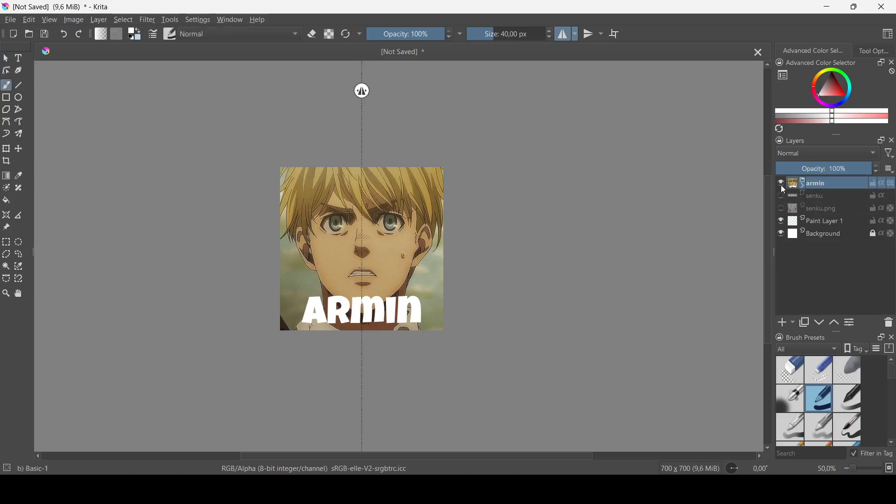
Hide the armin group, show the senku text and senku.png layers, and group those two layers
click(781, 183)
click(781, 196)
click(782, 209)
click(817, 205)
ctrl+click(815, 195)
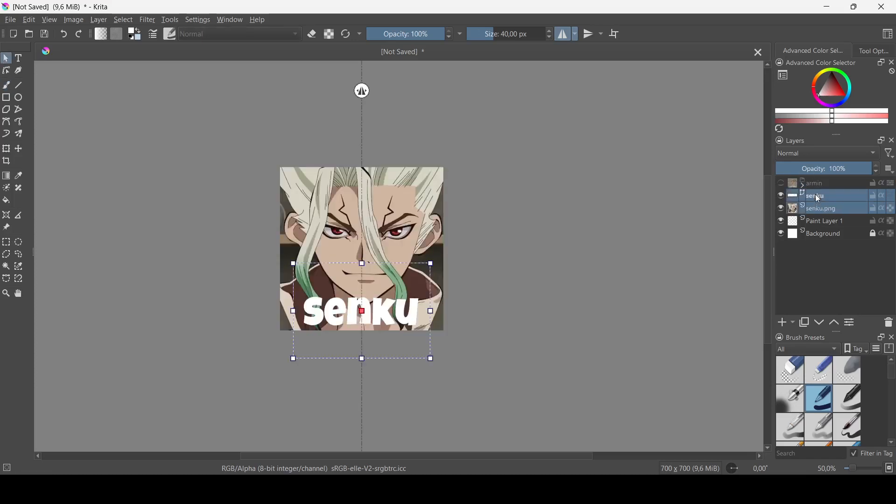
key(ctrl+g)
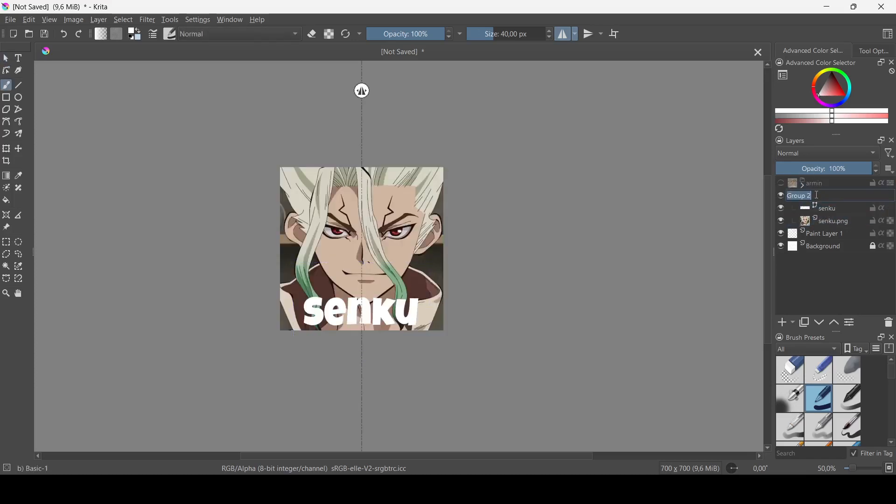
Rename the group containing the senku layers as Armin and collapse it
double_click(817, 196)
text(Armin)
key(Return)
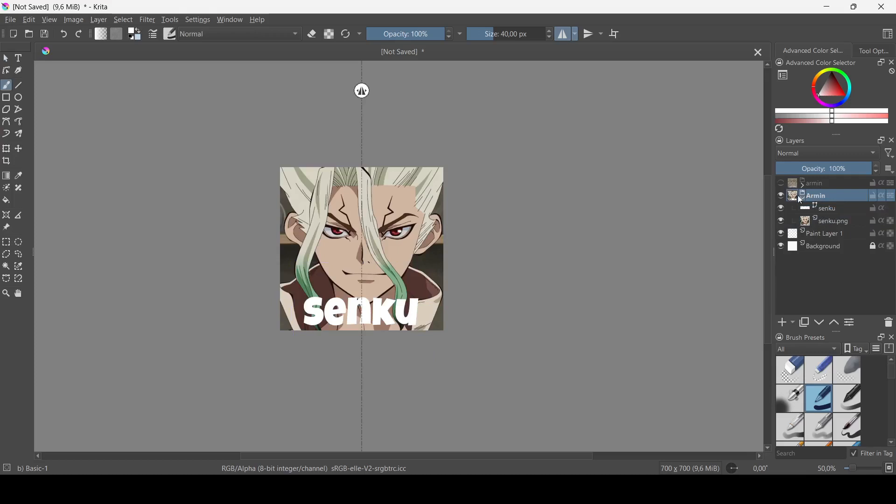
click(803, 198)
Turn off the mirror line, hide the group with the senku layers, and show the armin group
click(783, 192)
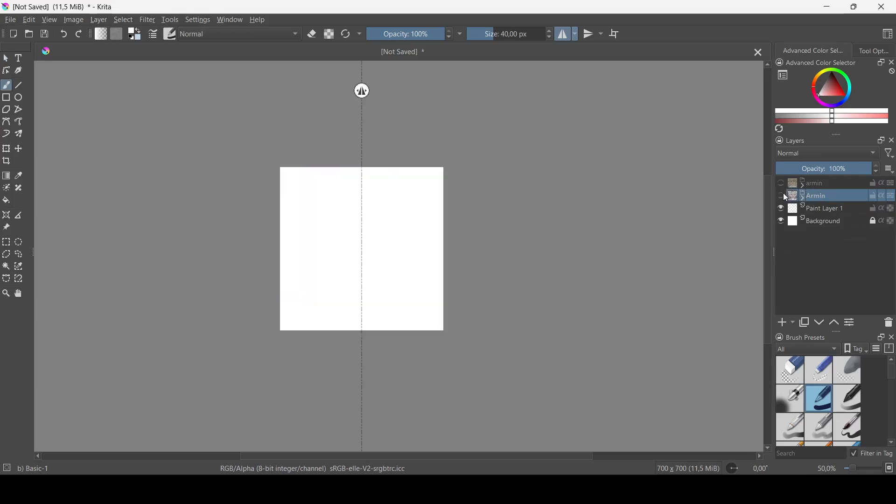
click(783, 196)
click(563, 34)
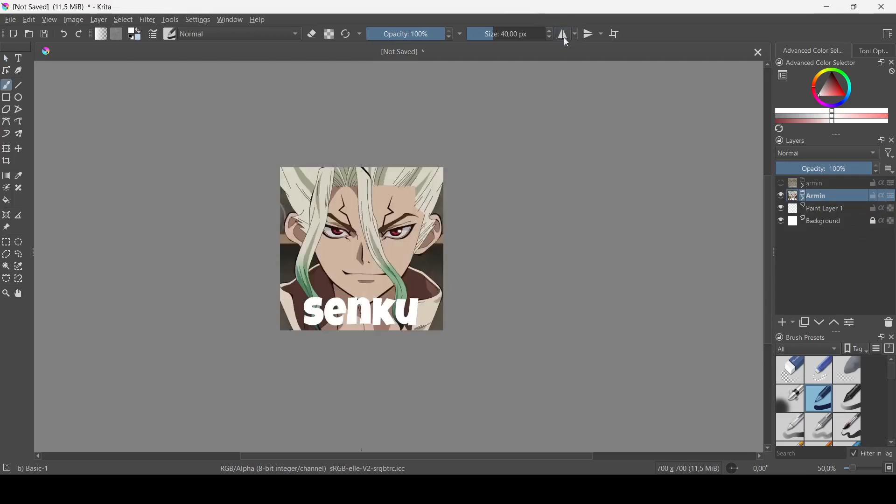
click(783, 196)
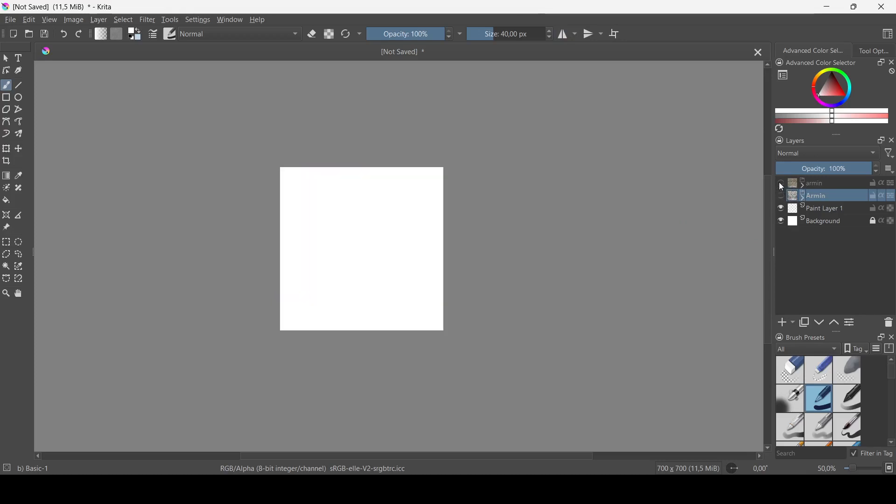
click(779, 182)
click(779, 181)
click(781, 183)
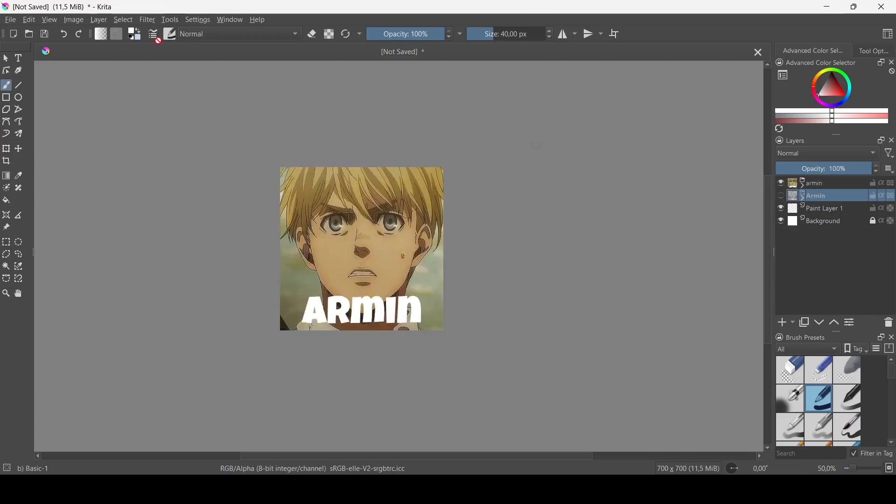
Export the visible Armin artwork as a PNG image with the file name Armin
click(11, 19)
click(32, 125)
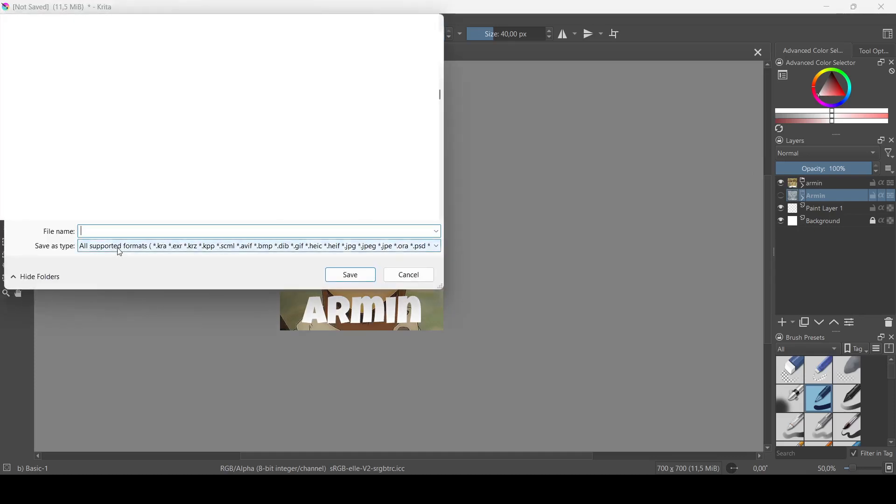
click(102, 252)
click(103, 155)
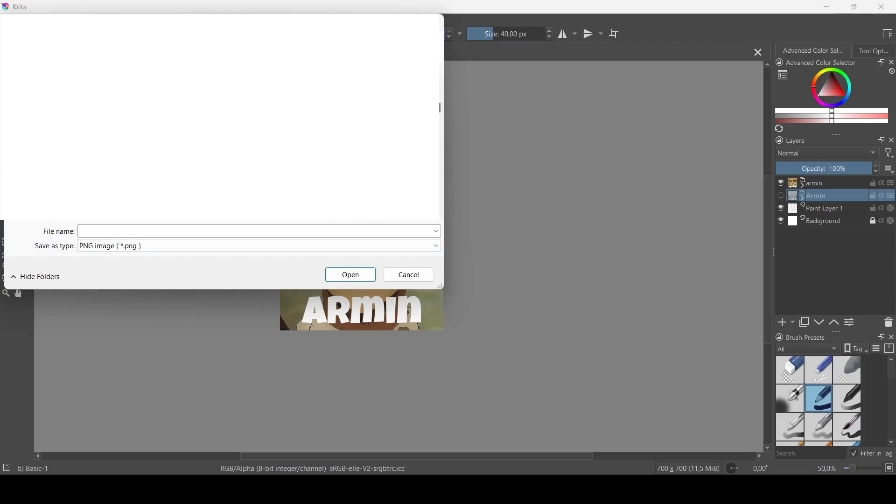
click(107, 233)
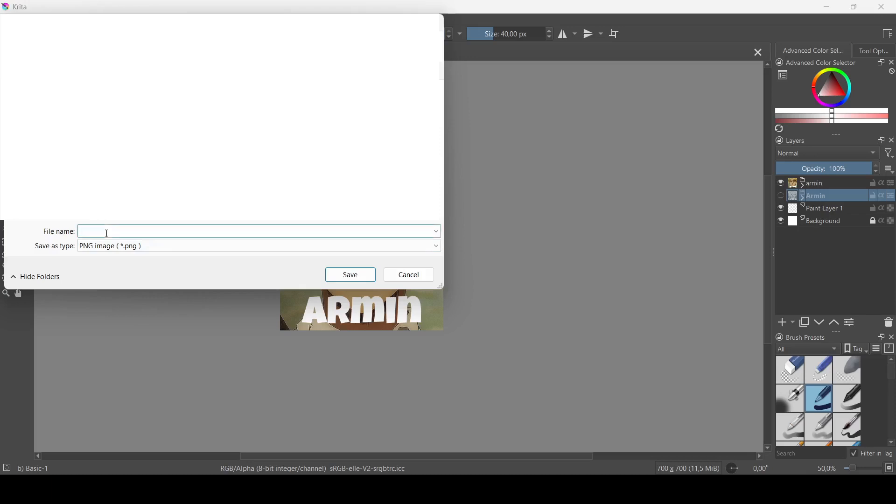
text(Armni)
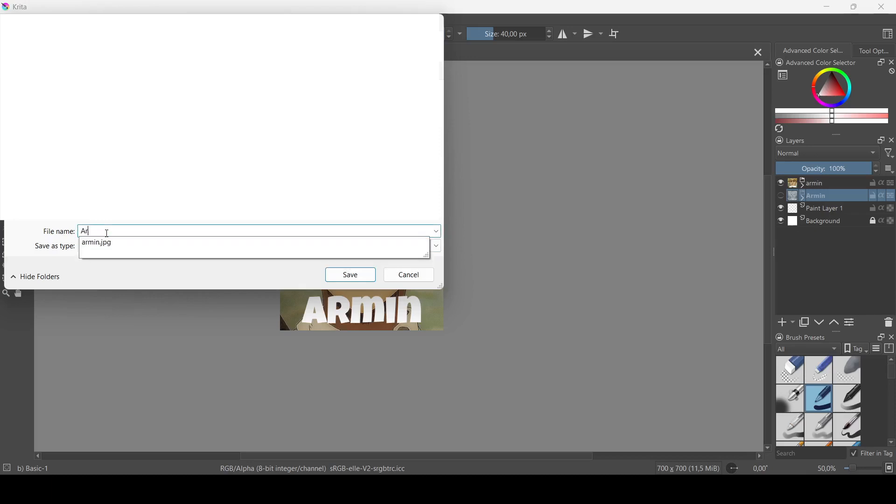
key(BackSpace)
key(BackSpace)
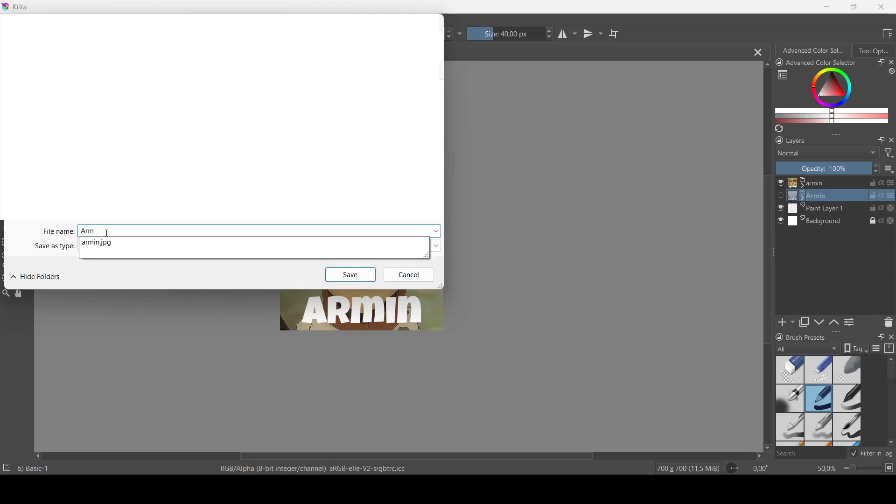
text(in)
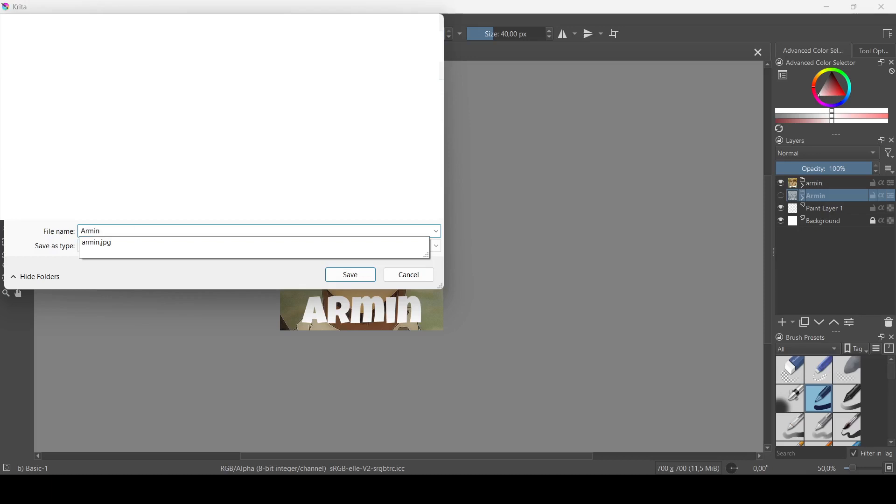